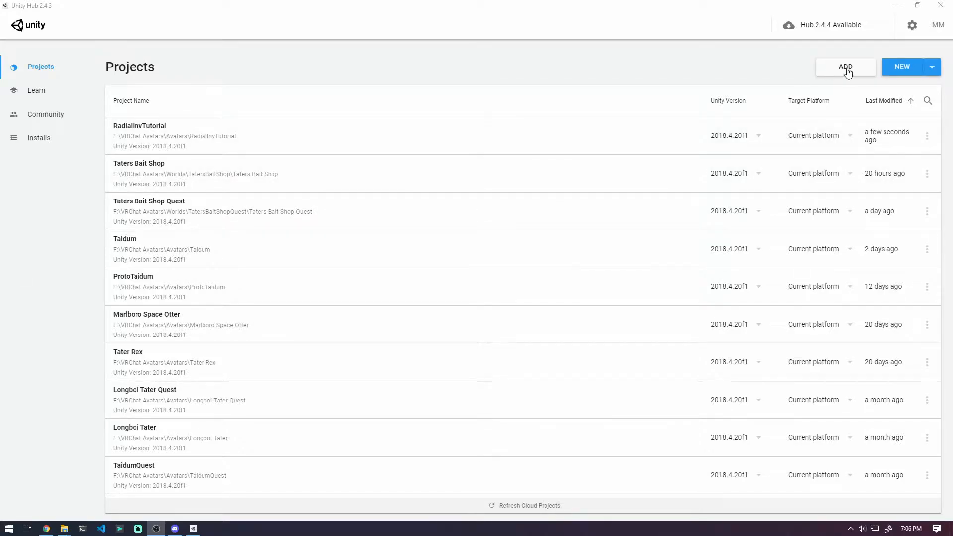
Create a new 3D project named TutTaidum in F:\VRChat Avatars\Avatars
click(903, 74)
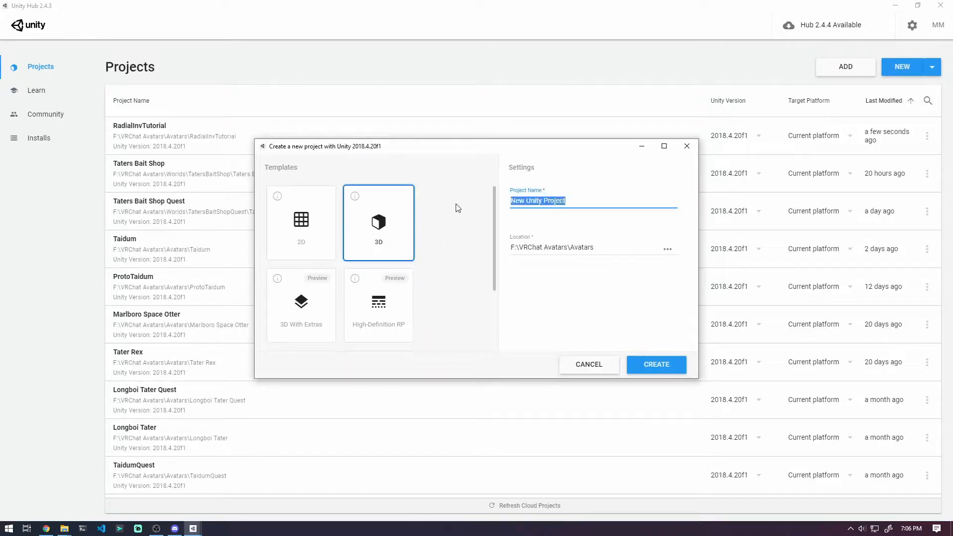
text(TutTadium)
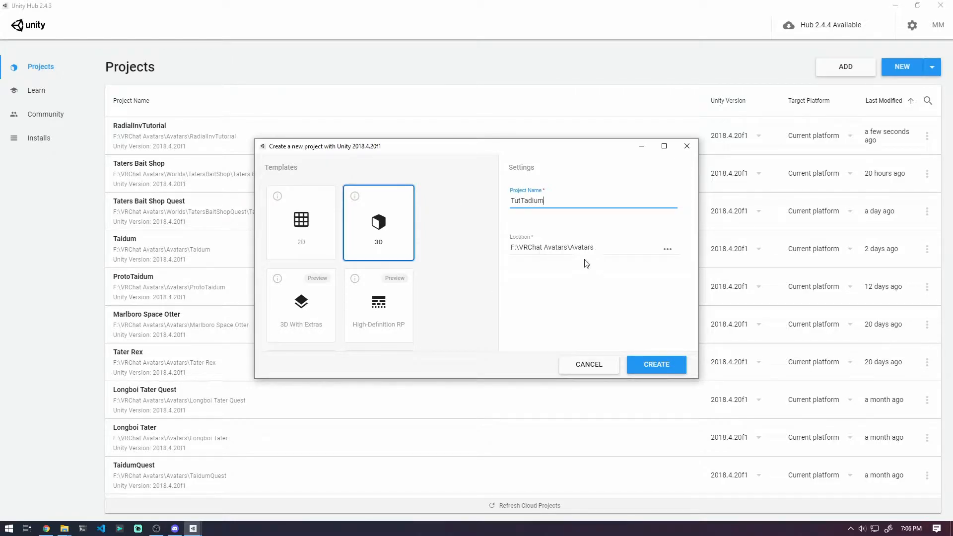
key(BackSpace)
key(BackSpace)
key(BackSpace)
text(dum)
click(650, 364)
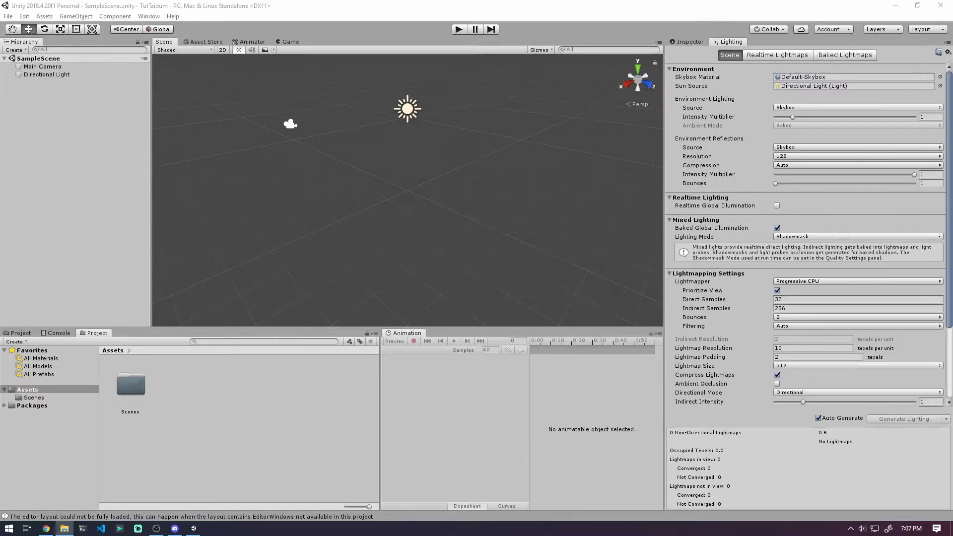
Import all of VRCSDK3-AVATAR-2021.06.03.14.57_Public.unitypackage from the VRChat Avatars\Plugins folder into the project
drag(0, 198, 413, 111)
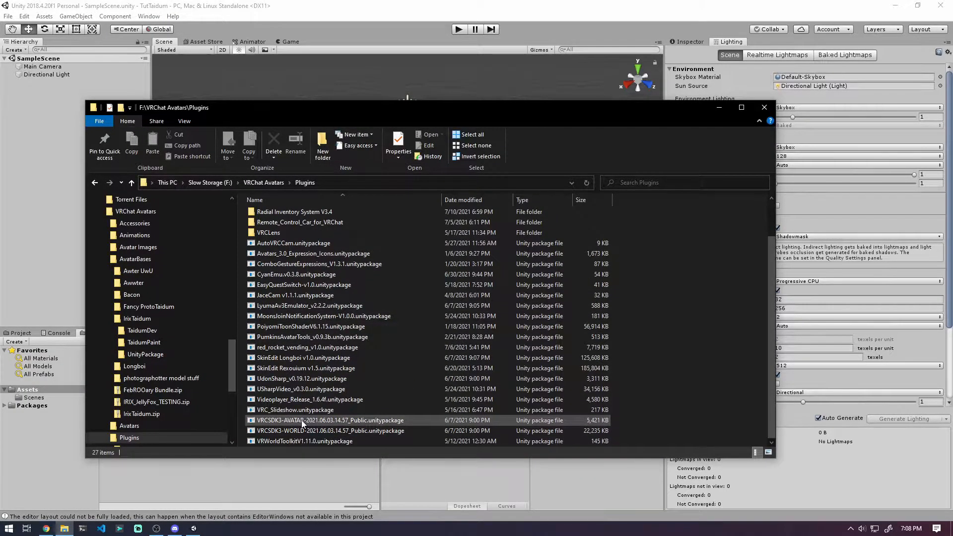
drag(301, 420, 241, 88)
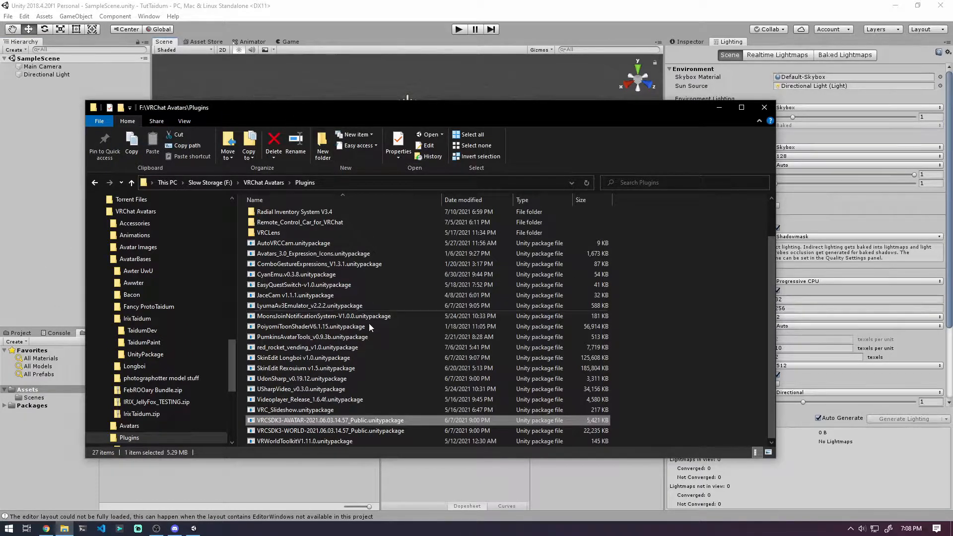
double_click(359, 421)
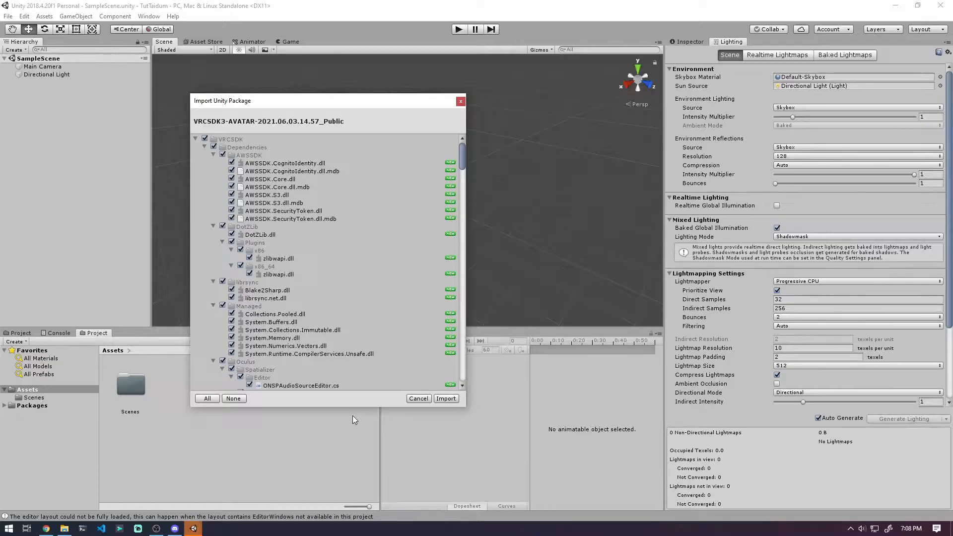
click(436, 399)
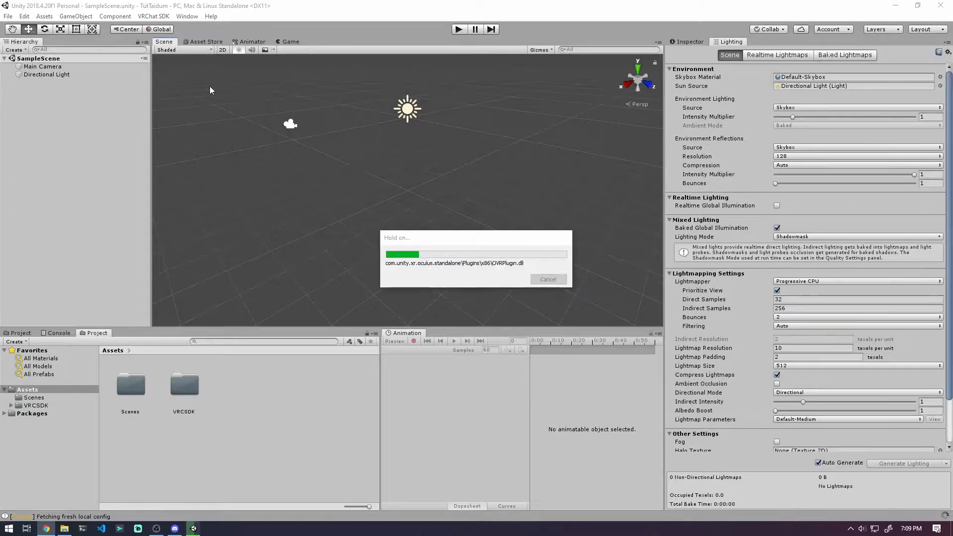
Open the VRChat SDK control panel and dock it beside the Inspector and Lighting views
click(157, 18)
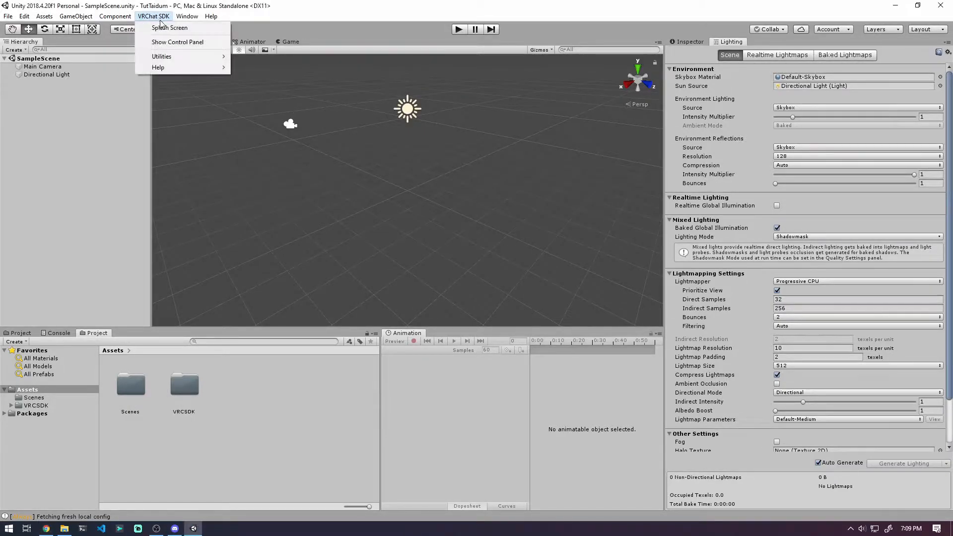
click(173, 42)
drag(311, 49, 763, 47)
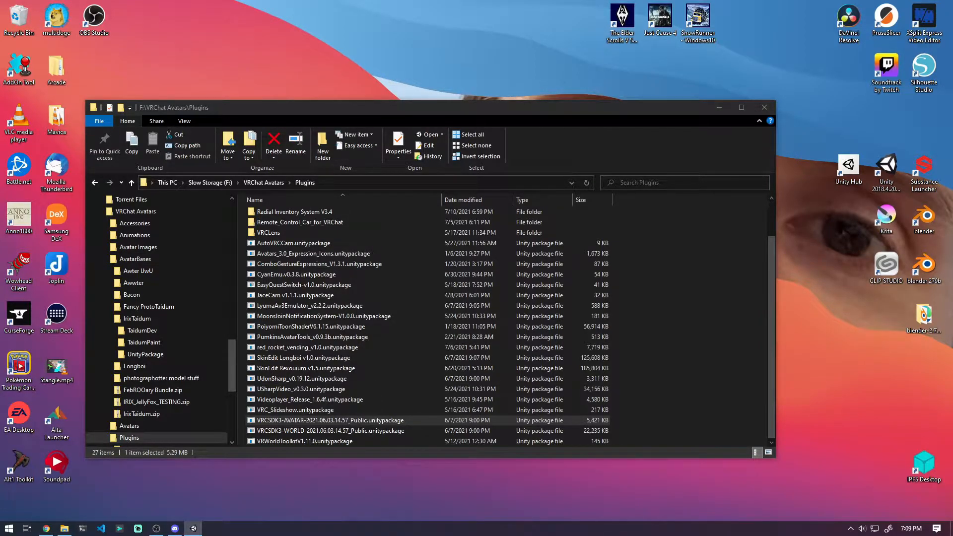
click(193, 528)
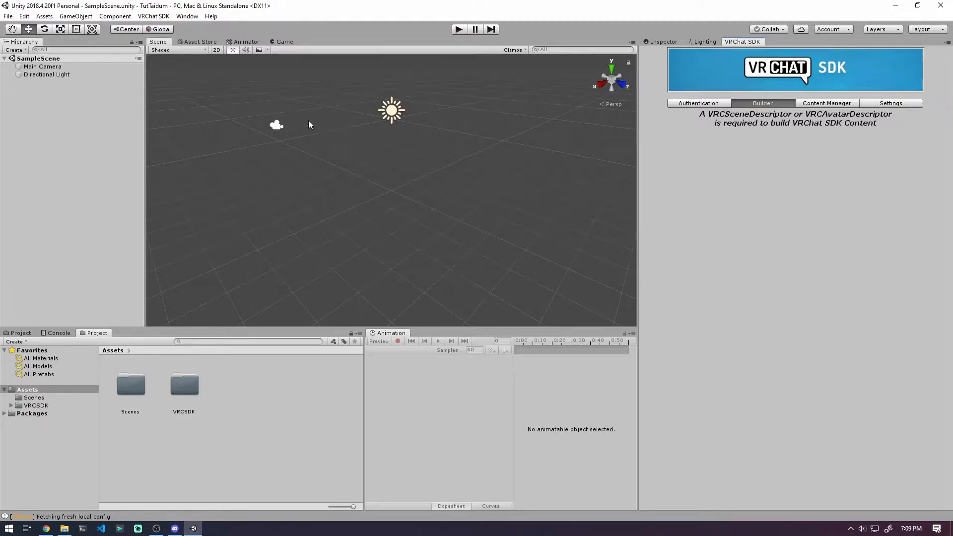
Import the full Dynamic Bone package from the owned assets in the Asset Store and return to the Scene view
click(201, 41)
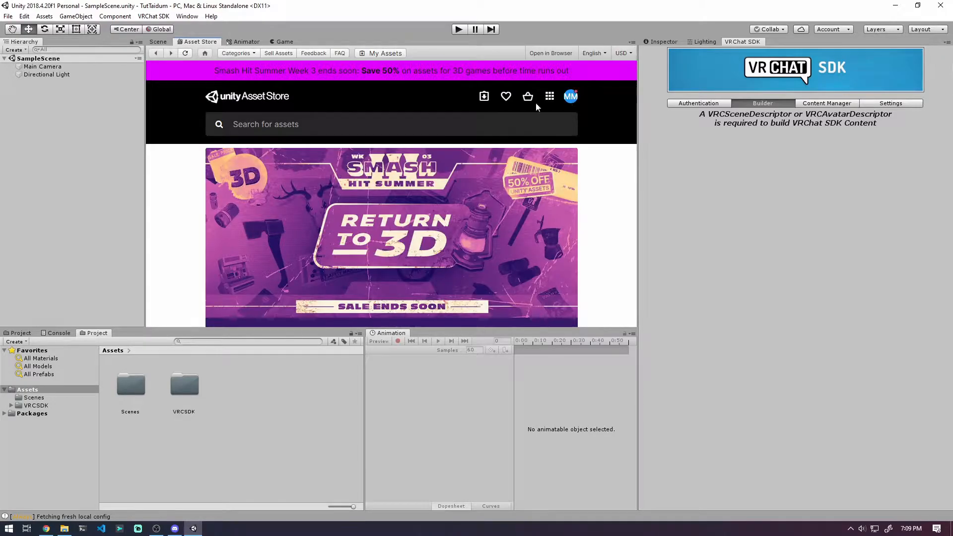
click(377, 53)
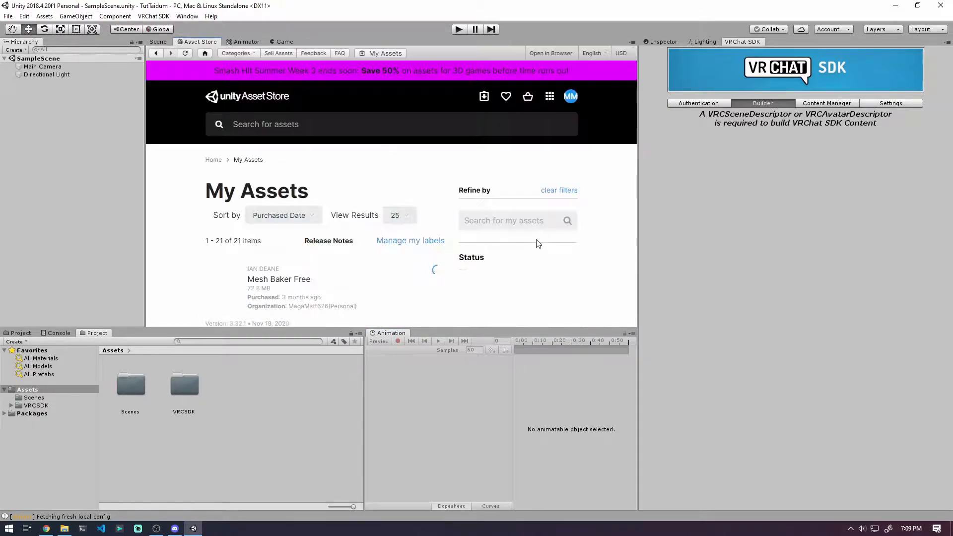
scroll(431, 227, down, 6)
scroll(417, 230, down, 12)
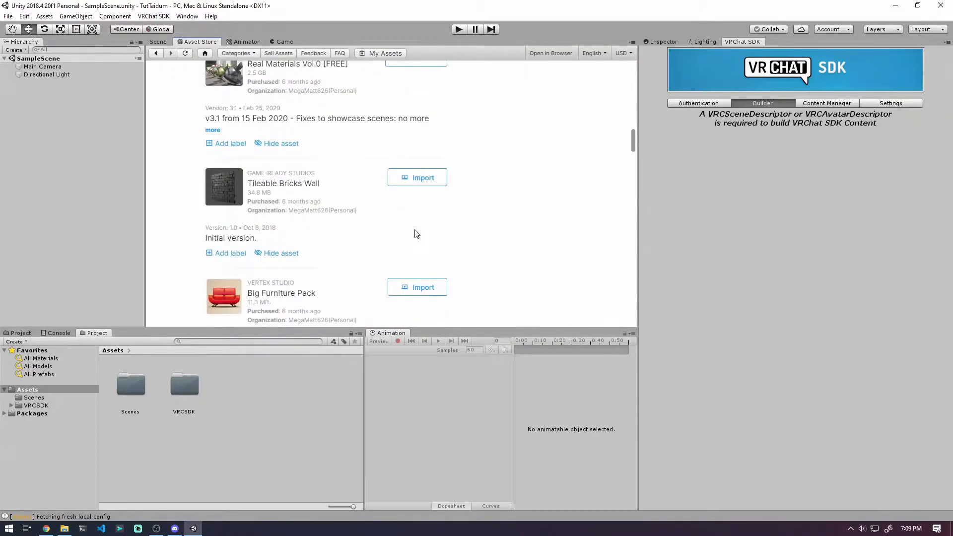
scroll(392, 232, down, 1)
click(417, 170)
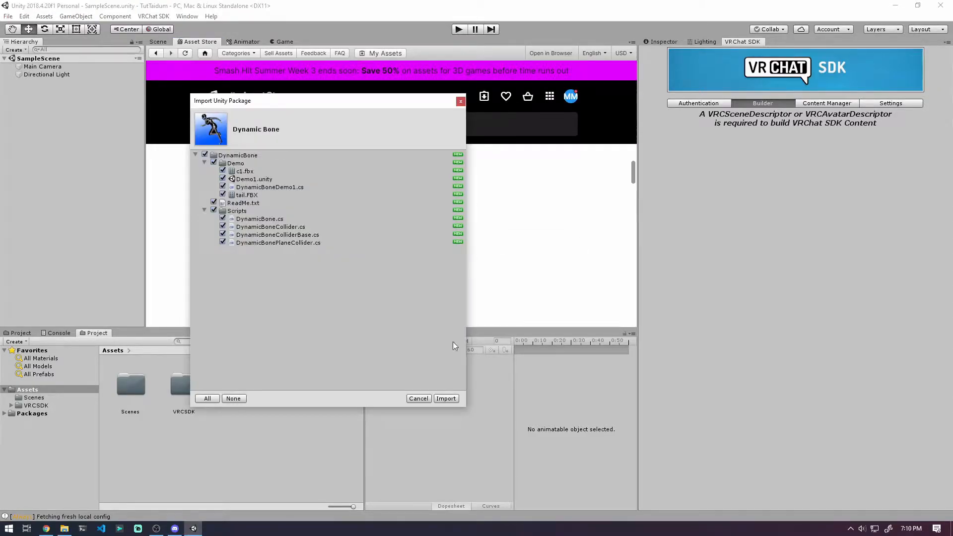
click(440, 398)
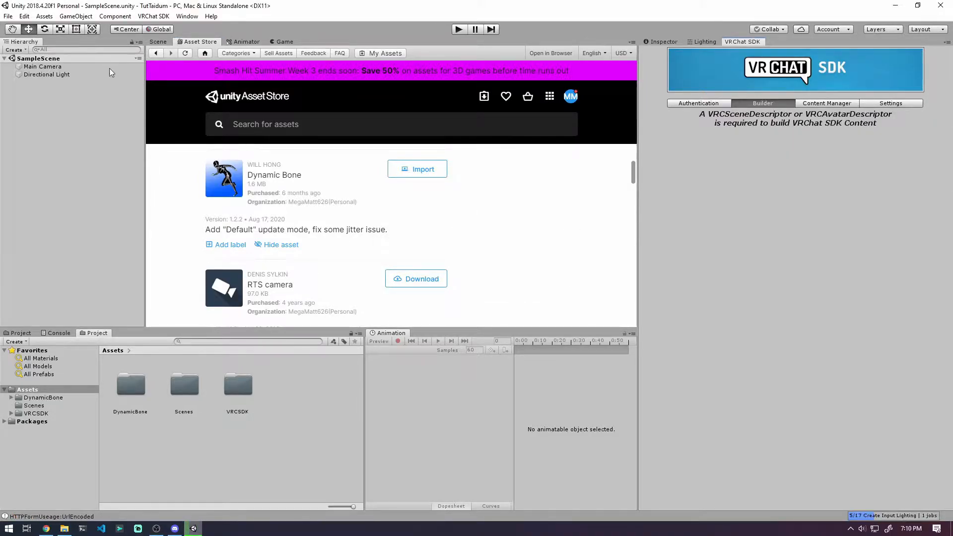
click(162, 42)
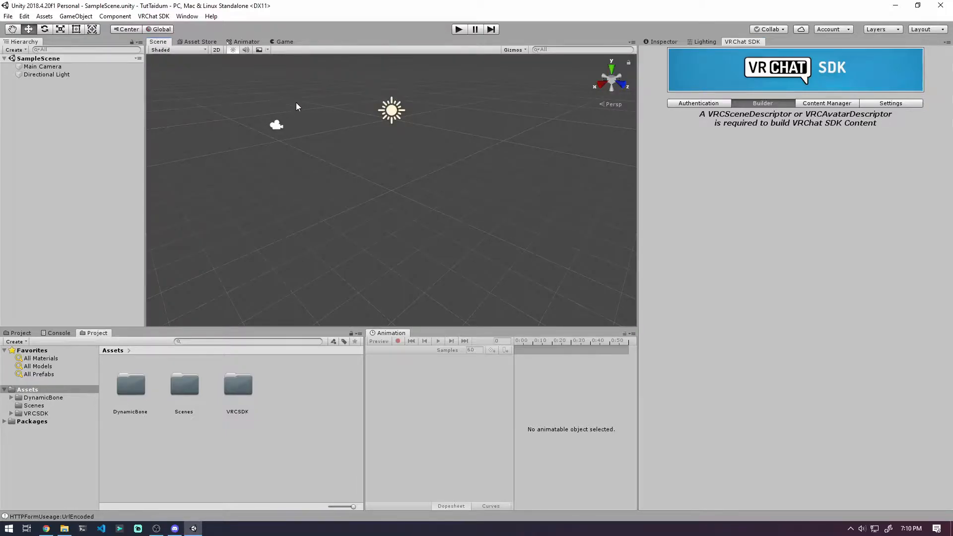
click(237, 396)
click(127, 397)
click(125, 432)
Import all of IrixTaidumPC.unitypackage from the AvatarBases\IrixTaidum\UnityPackage folder into the project
click(64, 528)
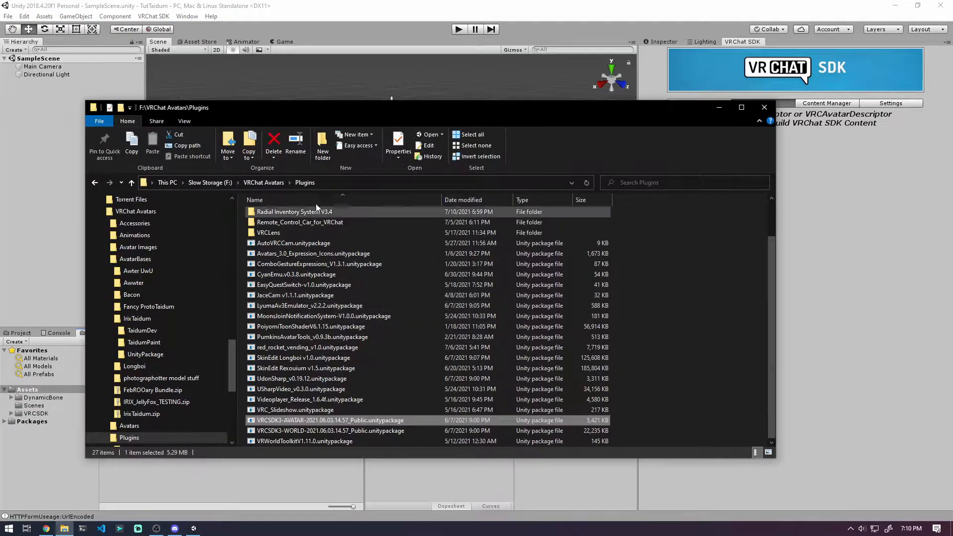
click(264, 182)
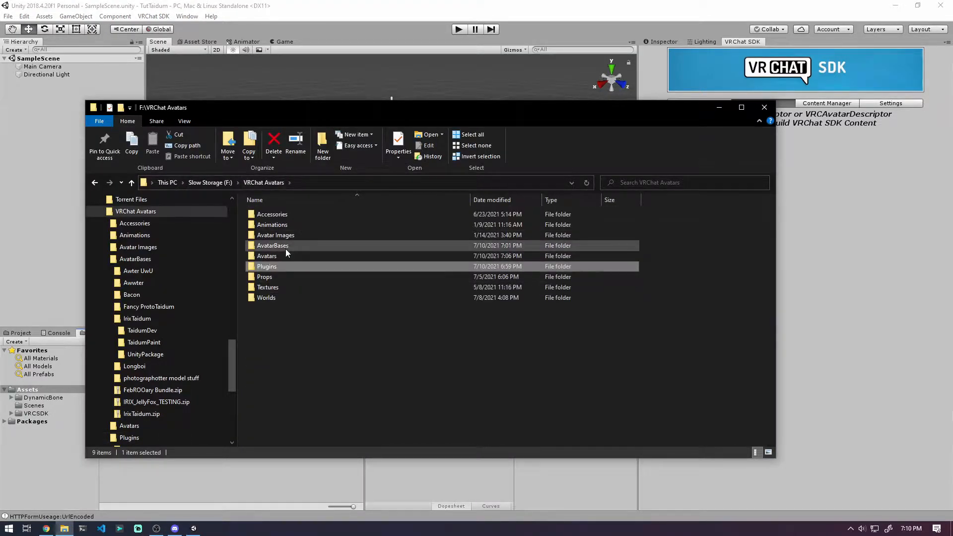
double_click(285, 254)
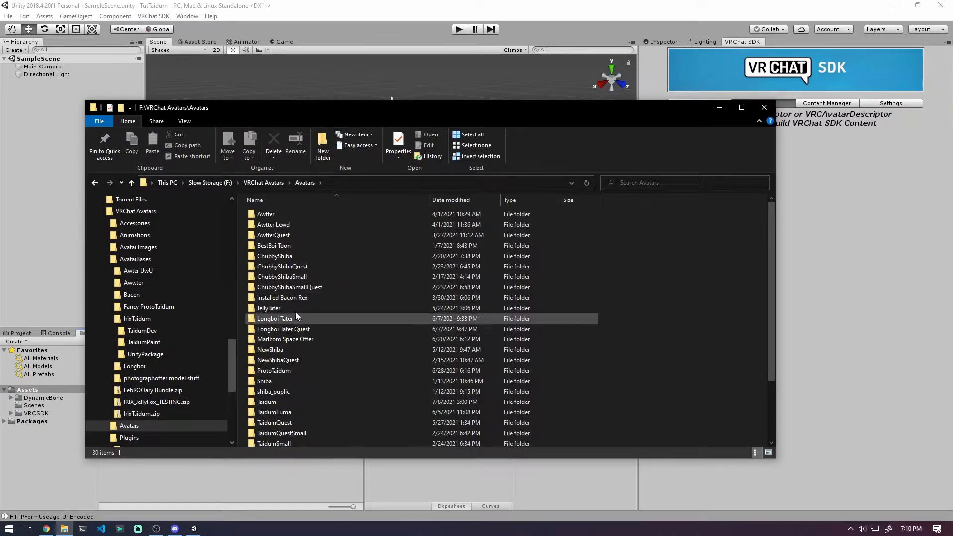
scroll(315, 318, down, 3)
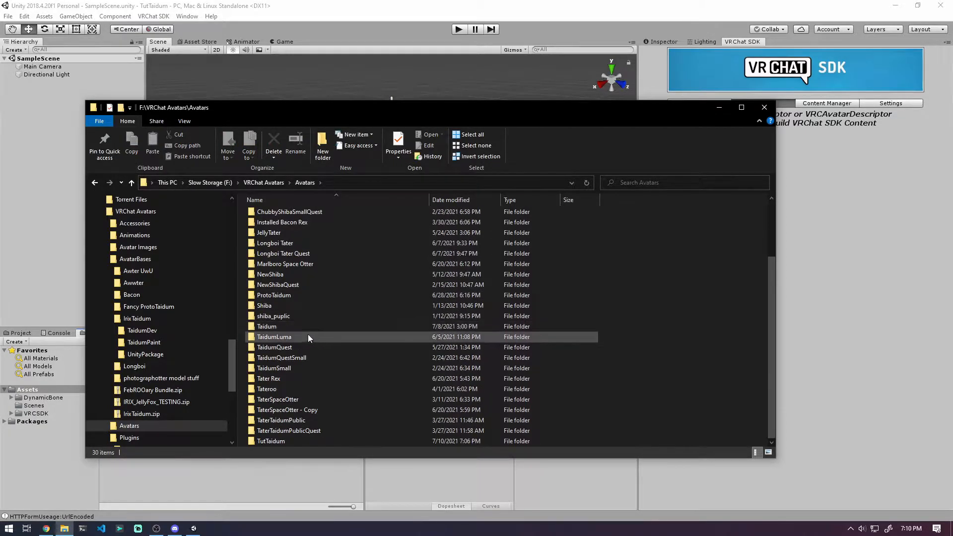
key(alt+Left)
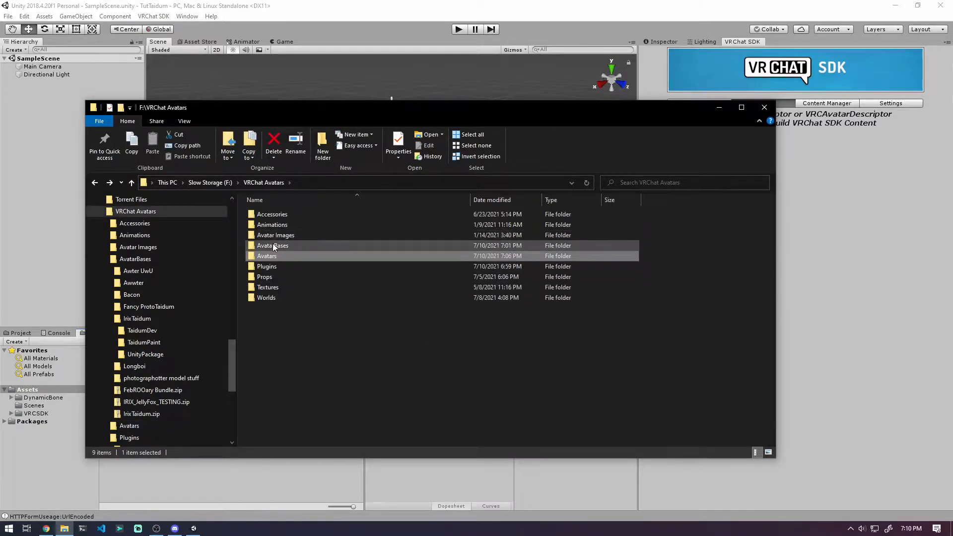
double_click(274, 246)
double_click(296, 256)
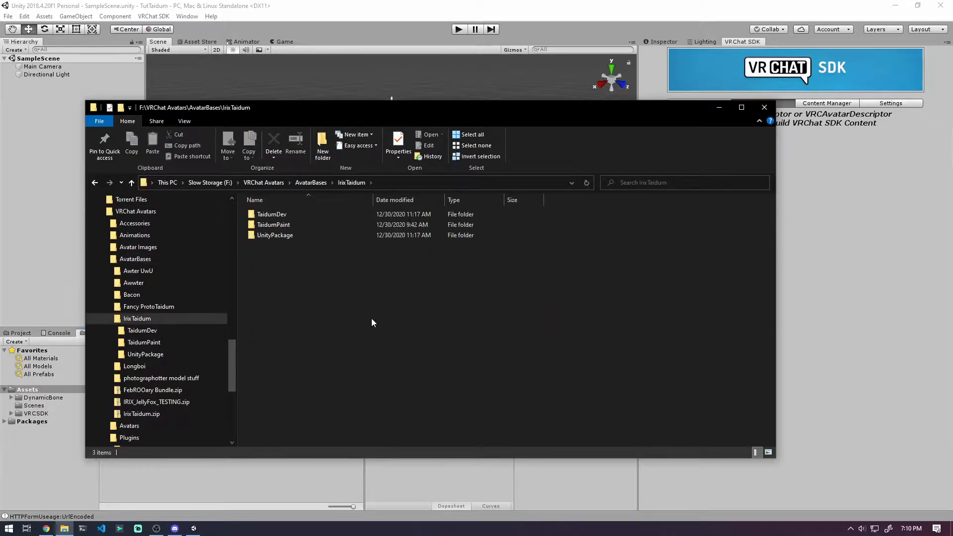
double_click(274, 235)
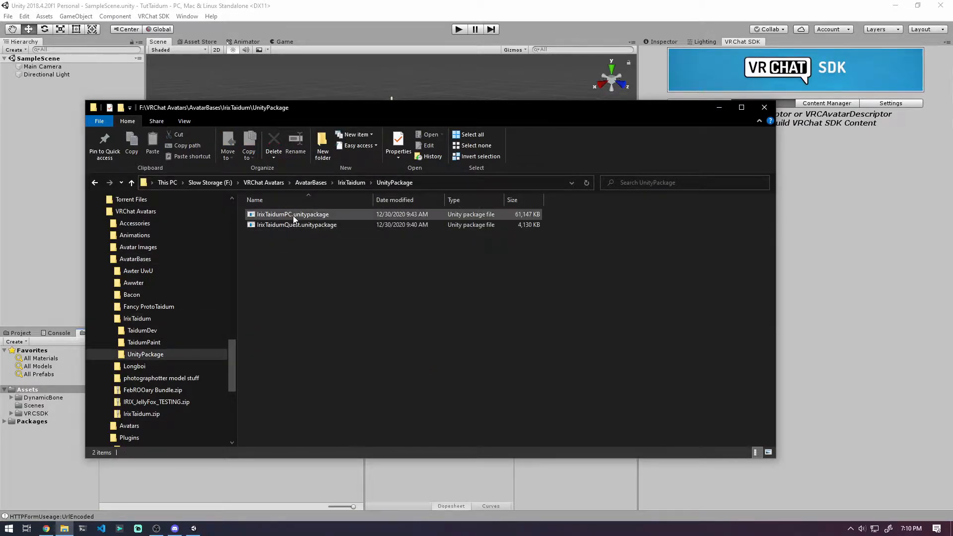
double_click(293, 215)
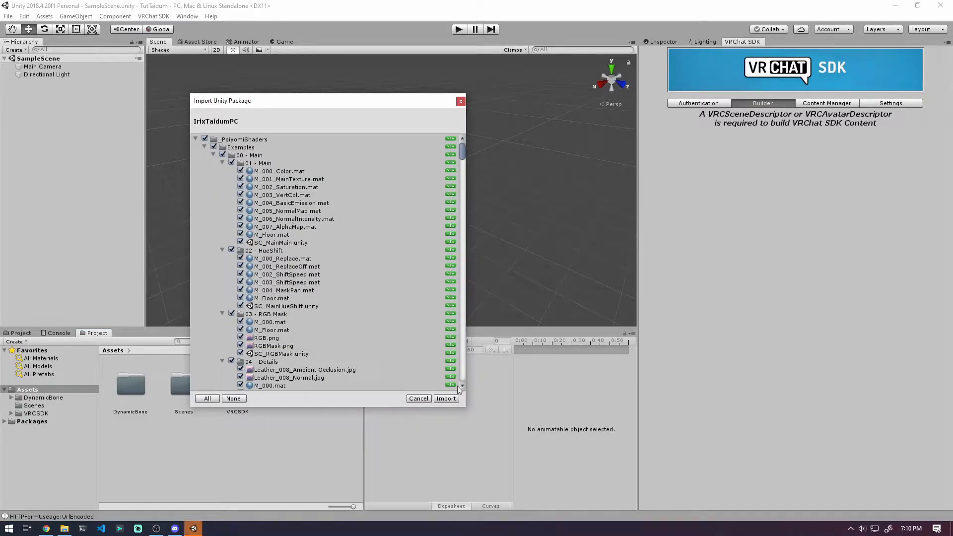
click(446, 398)
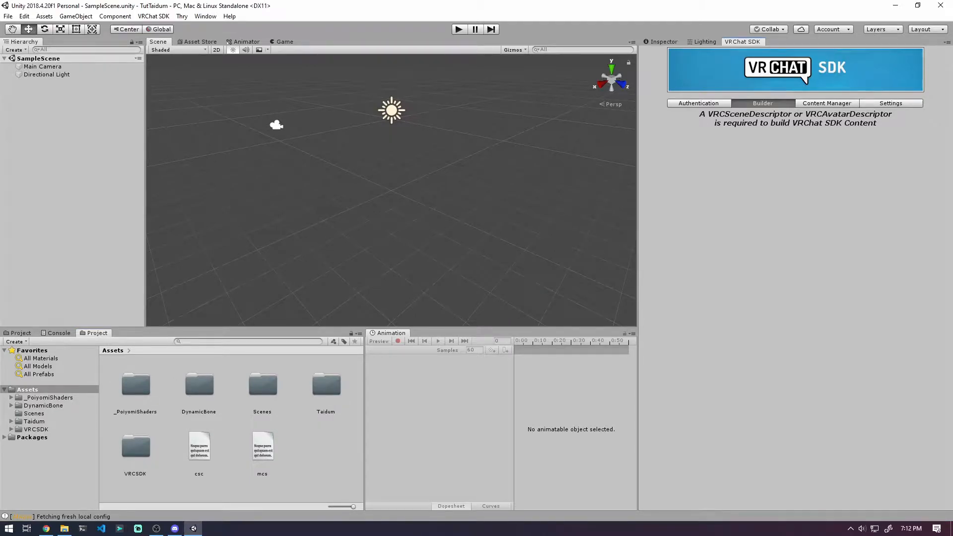
Examine the imported Taidum asset folders, including PC Avatar's Prefab and Mats&Cols subfolders and the Shared folder
double_click(333, 392)
double_click(126, 391)
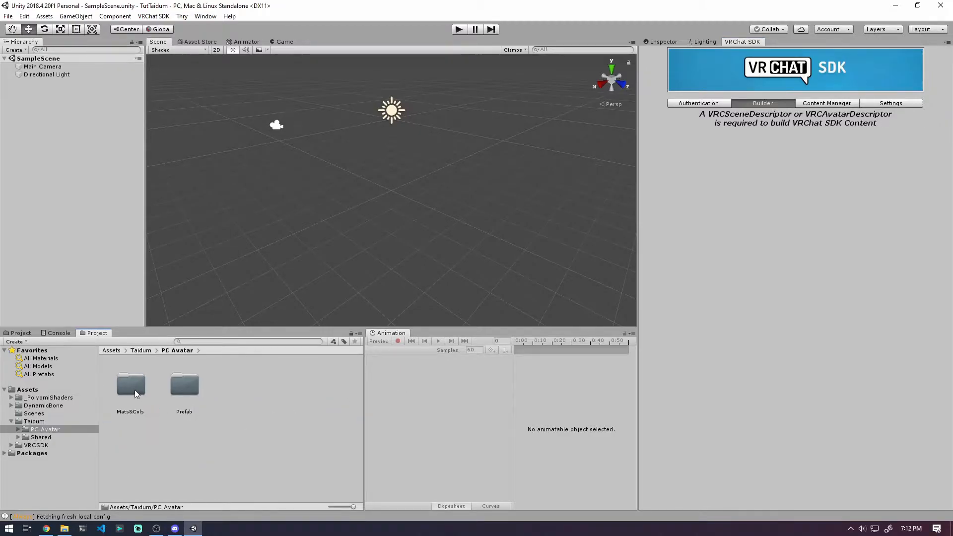
double_click(183, 390)
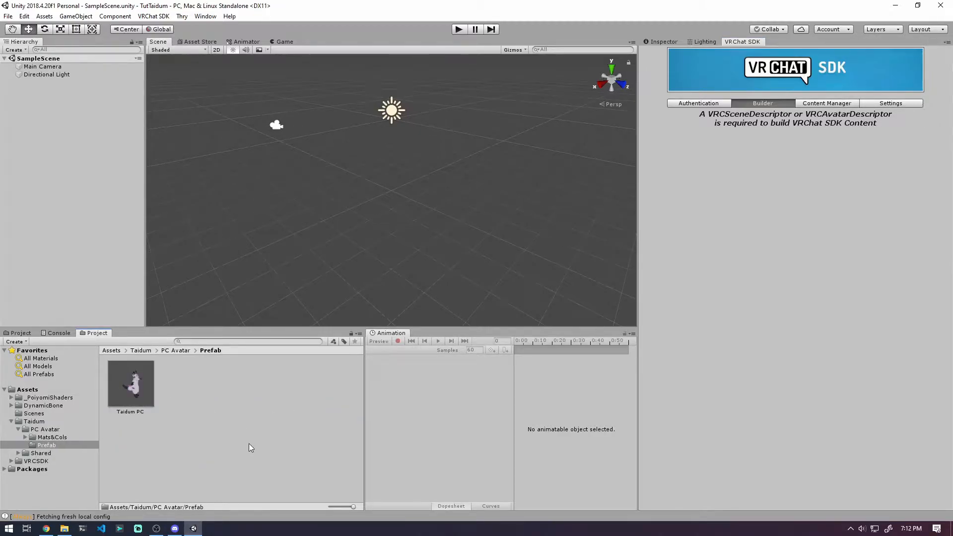
click(168, 350)
double_click(135, 383)
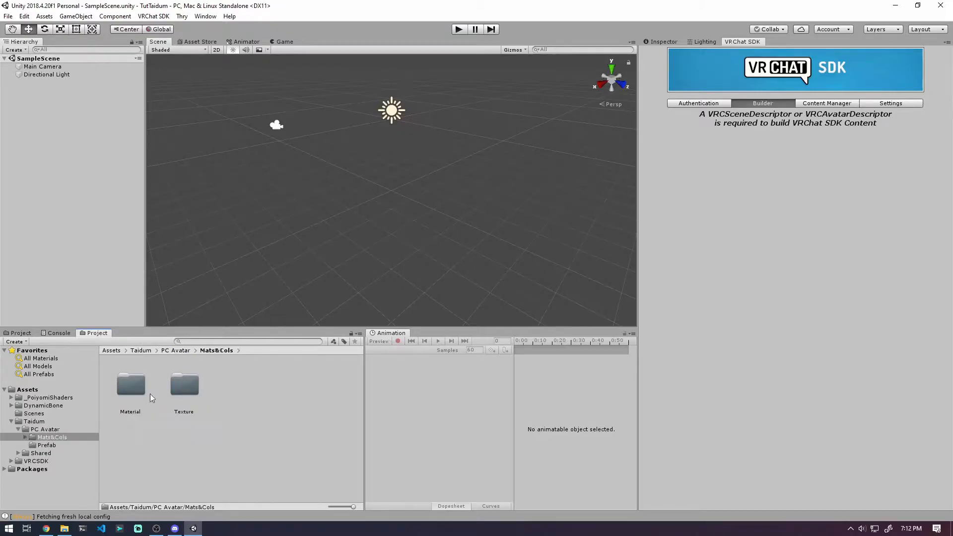
double_click(183, 390)
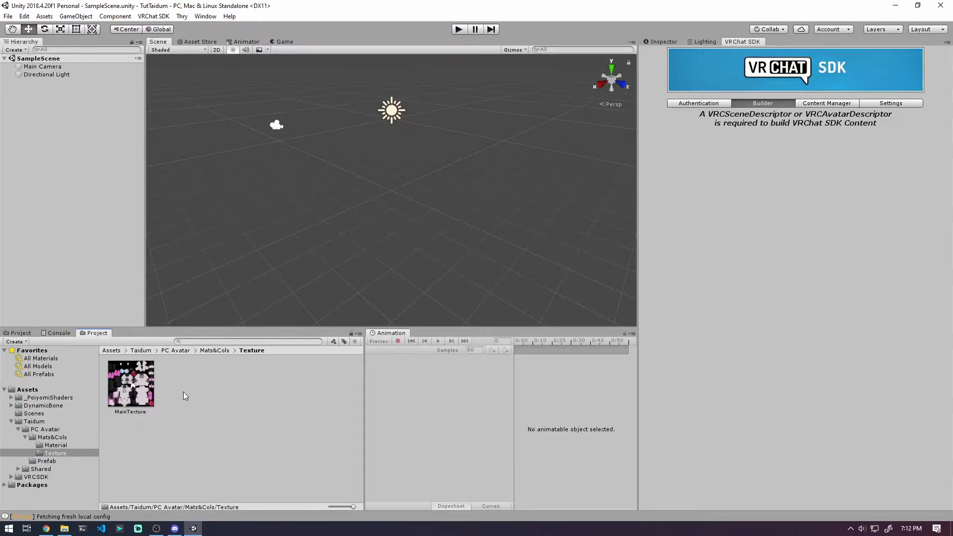
click(209, 353)
click(172, 350)
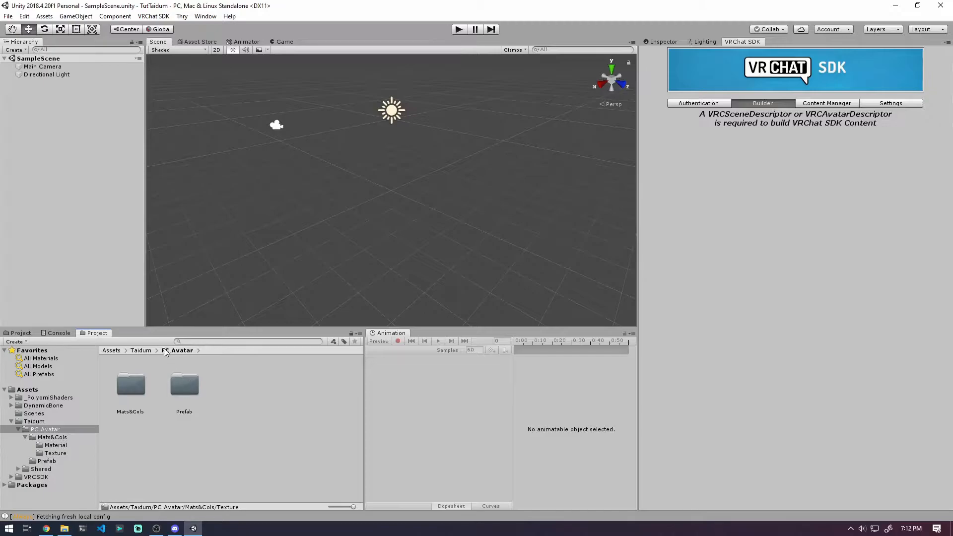
click(141, 351)
double_click(186, 386)
double_click(132, 391)
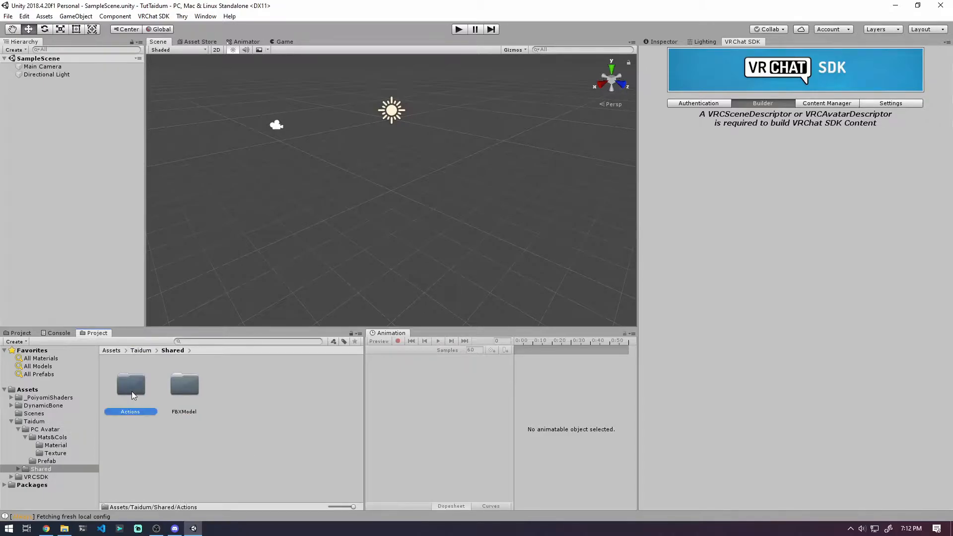
click(173, 351)
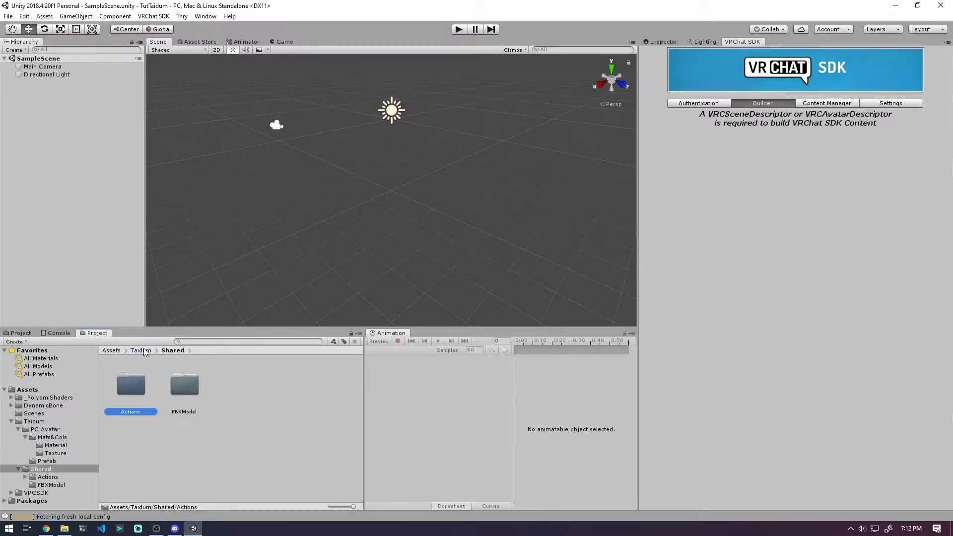
Place the Taidum PC prefab from Taidum/PC Avatar/Prefab into the scene
click(143, 351)
double_click(129, 382)
double_click(180, 386)
drag(133, 395, 384, 192)
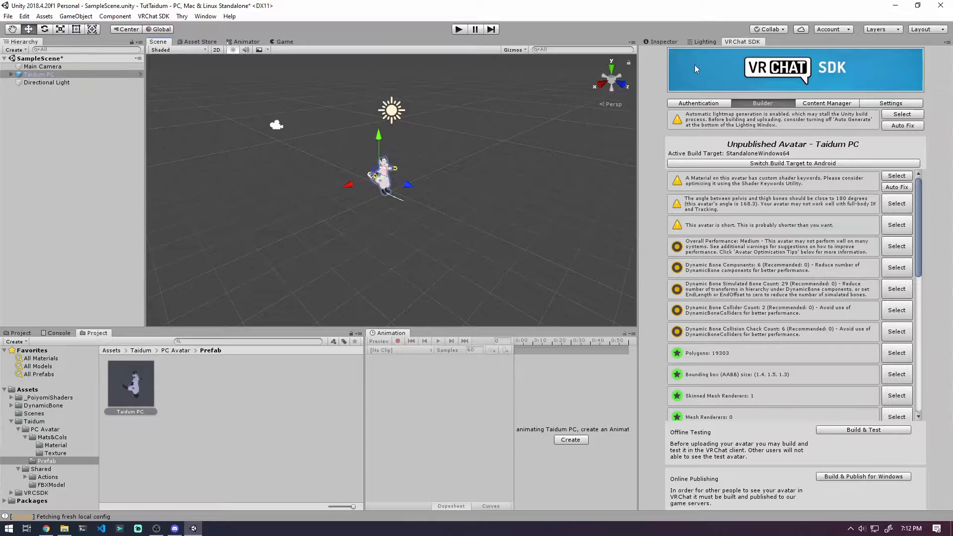
Set the Taidum PC avatar's position to X 0, Y 0, Z 0 and frame it in the Scene view
click(661, 42)
click(787, 91)
text(0)
key(Tab)
text(0)
key(Tab)
text(0)
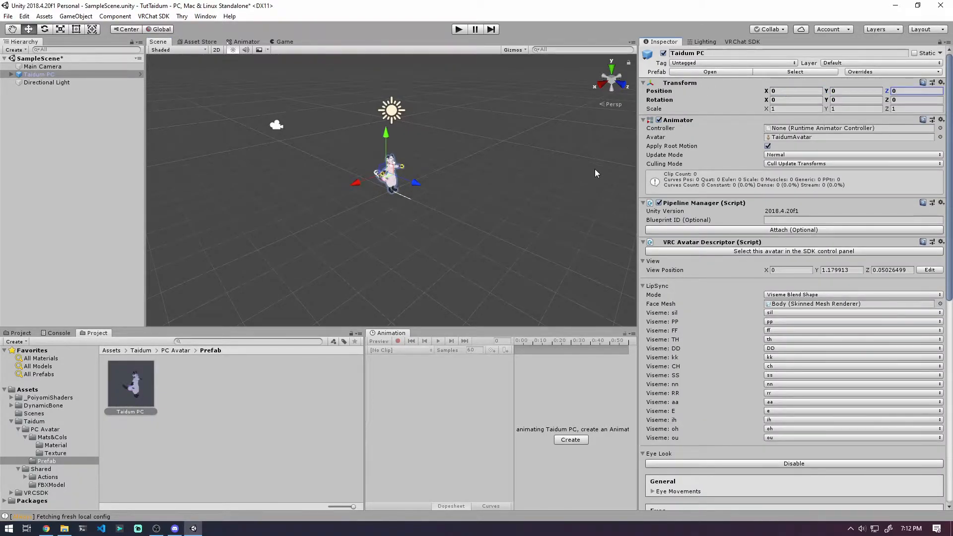
text(f)
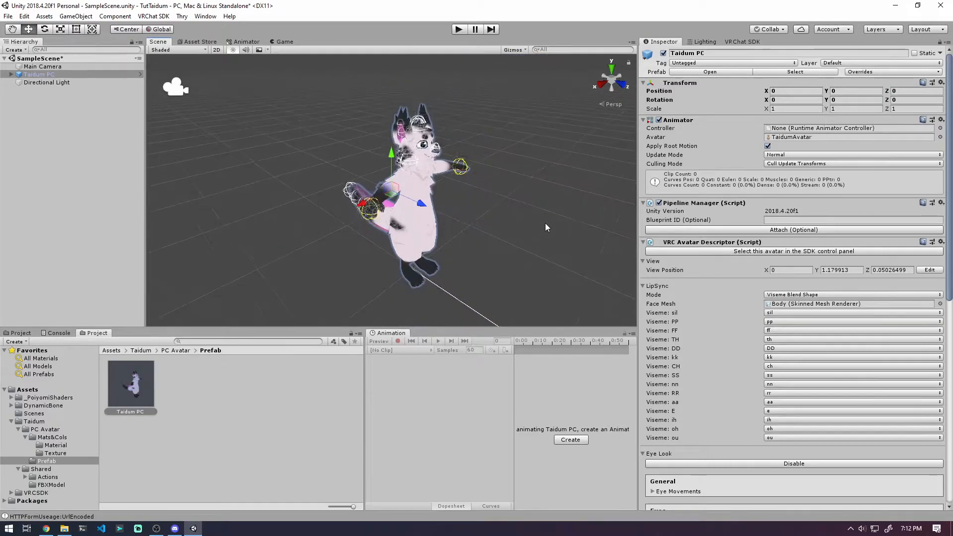
Examine the Taidum avatar from the front in the Scene view with nothing selected
right_drag(545, 223, 404, 211)
middle_drag(600, 249, 423, 196)
right_drag(422, 195, 360, 198)
middle_drag(466, 223, 409, 228)
scroll(461, 233, down, 3)
right_drag(466, 232, 440, 228)
click(532, 243)
right_drag(532, 243, 548, 242)
mouse_move(549, 243)
middle_down()
mouse_move(517, 244)
mouse_move(529, 236)
mouse_move(531, 247)
middle_up()
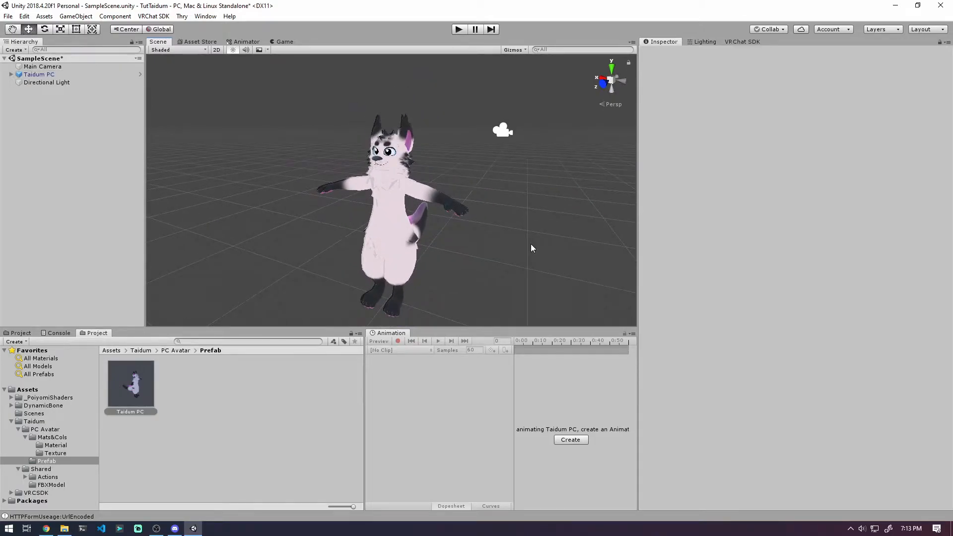
Switch to File Explorer and open the VRChat Avatars\Accessories\Baseball Hat\source\model folder
click(64, 528)
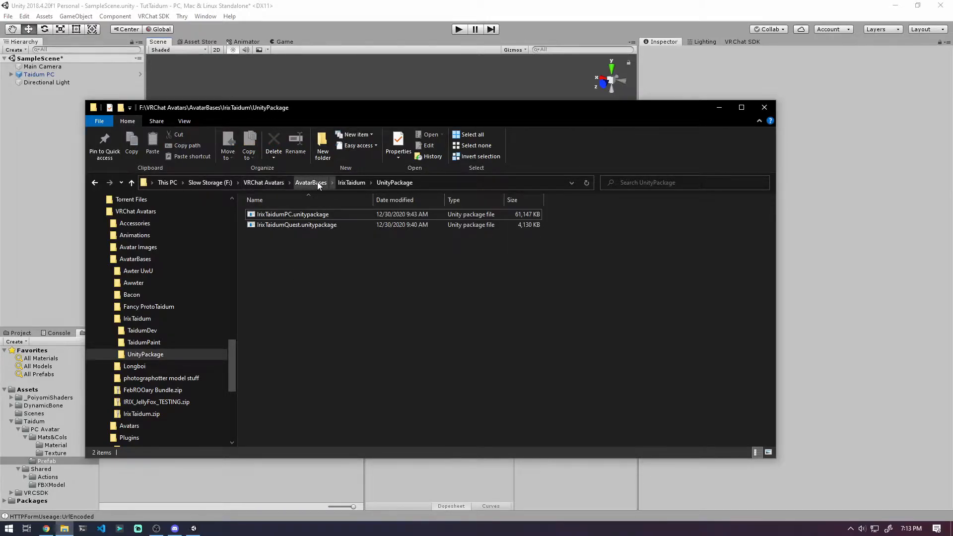
click(263, 183)
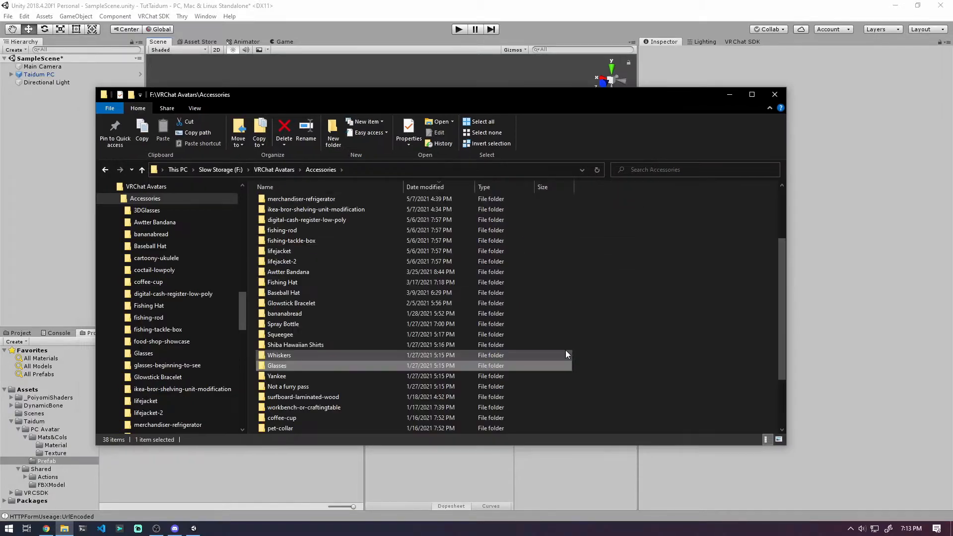
scroll(566, 350, down, 3)
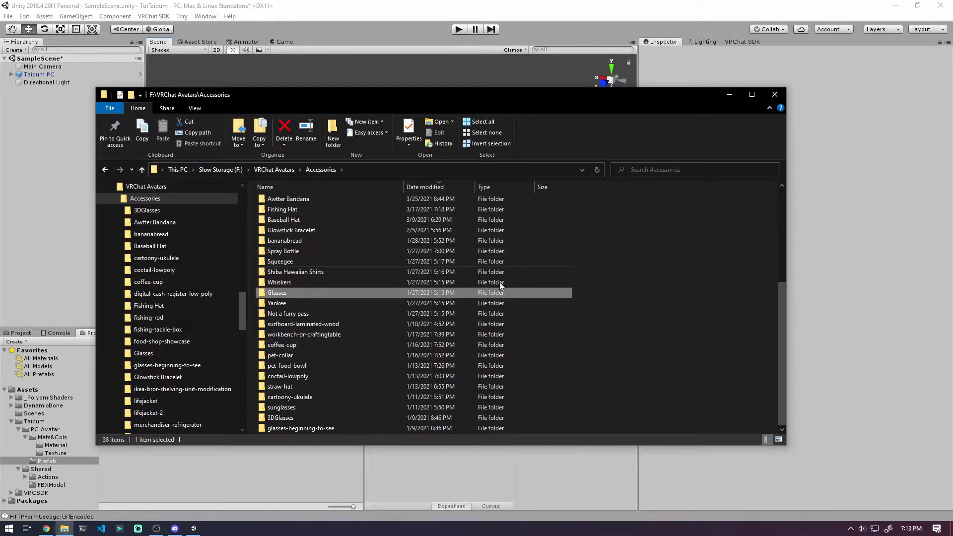
double_click(338, 219)
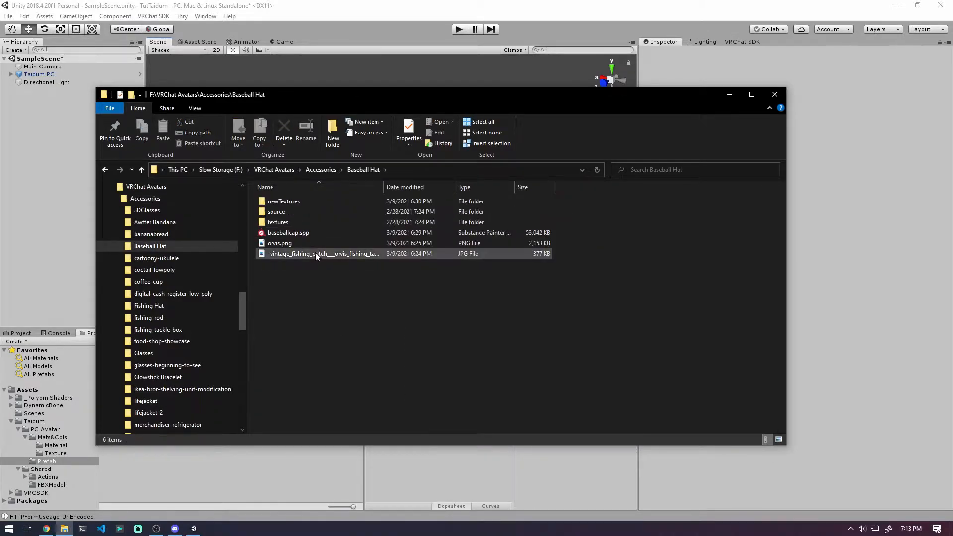
double_click(313, 209)
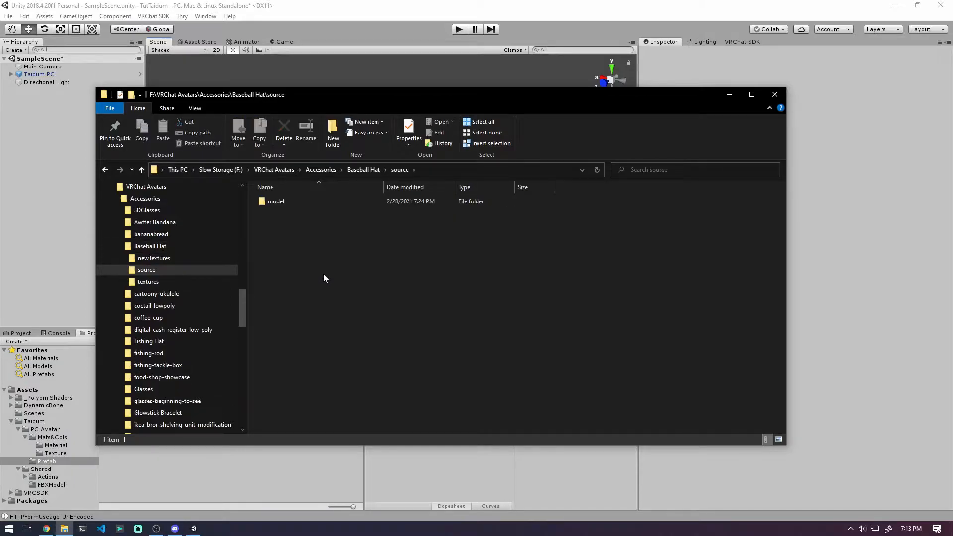
double_click(277, 201)
drag(415, 100, 0, 156)
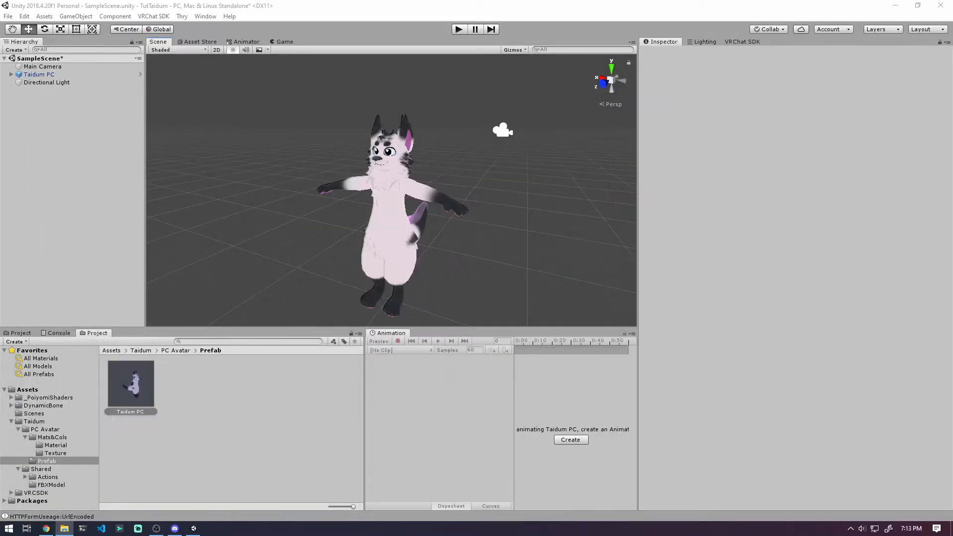
Back in Unity, create a folder named Hat in the project's Assets root and open it
click(43, 391)
right_click(338, 476)
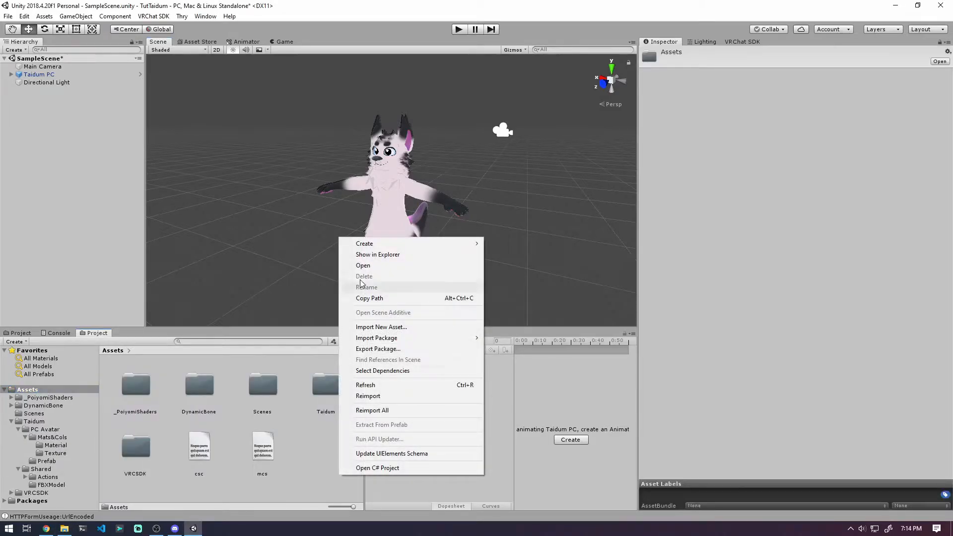
click(386, 243)
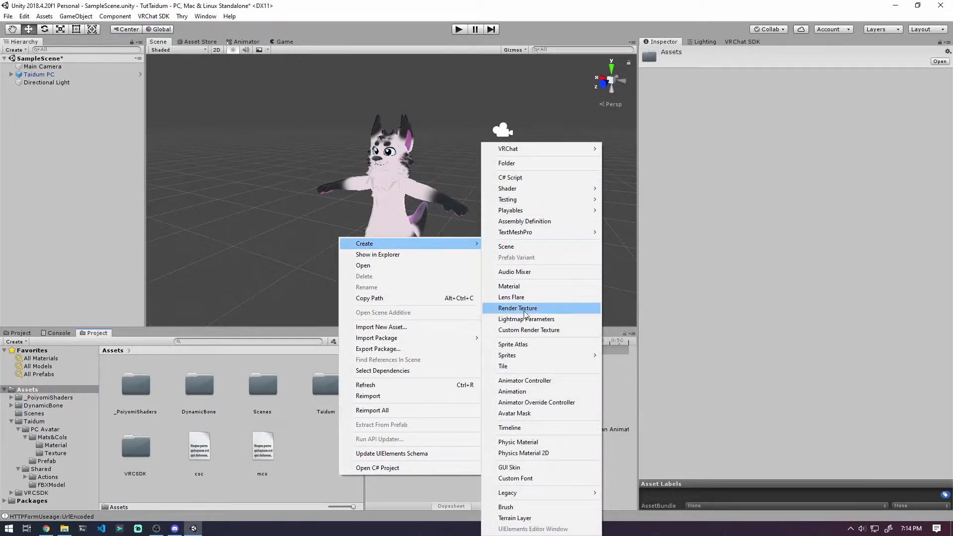
click(518, 163)
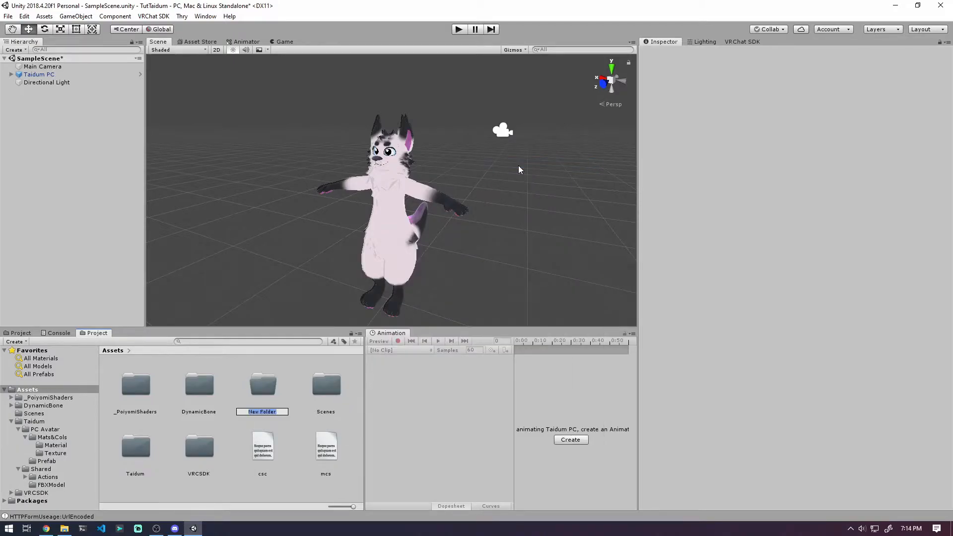
text(Hat)
key(Return)
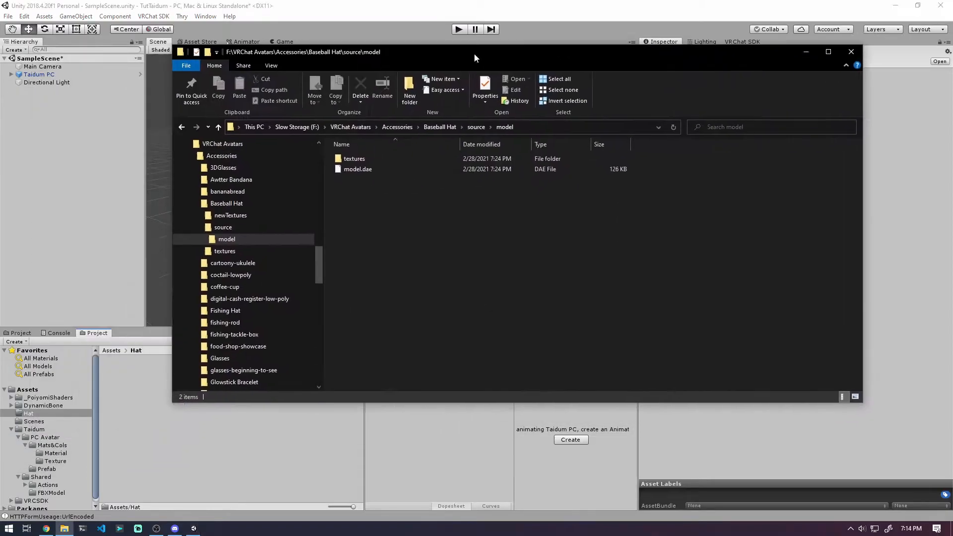
Import model.dae and the textures folder from the Baseball Hat files into Assets/Hat and check the imported textures
drag(474, 52, 506, 79)
drag(393, 222, 142, 407)
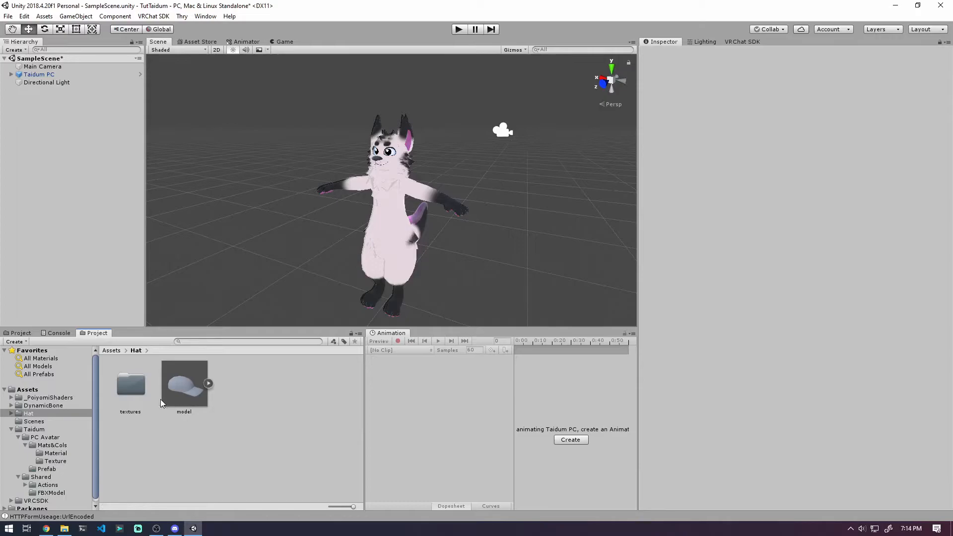
double_click(134, 387)
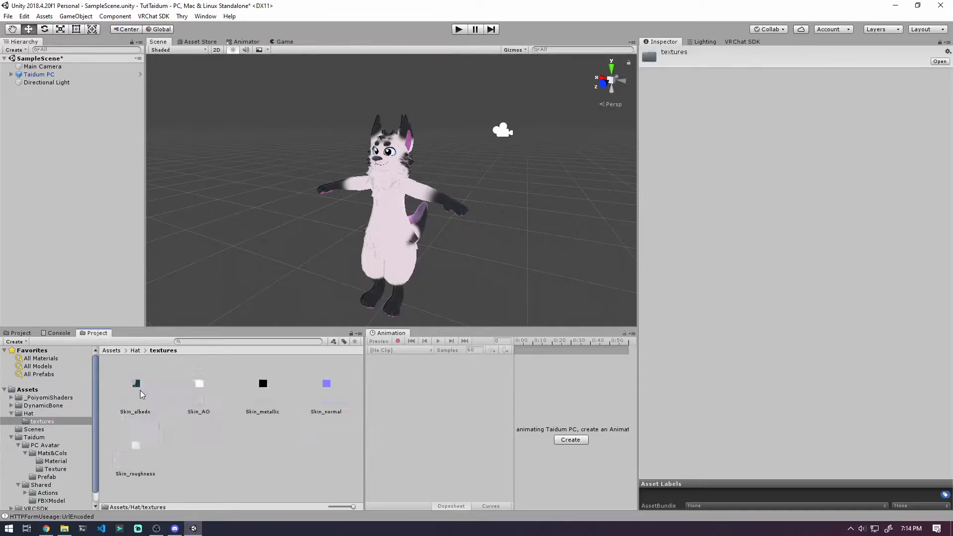
right_click(210, 447)
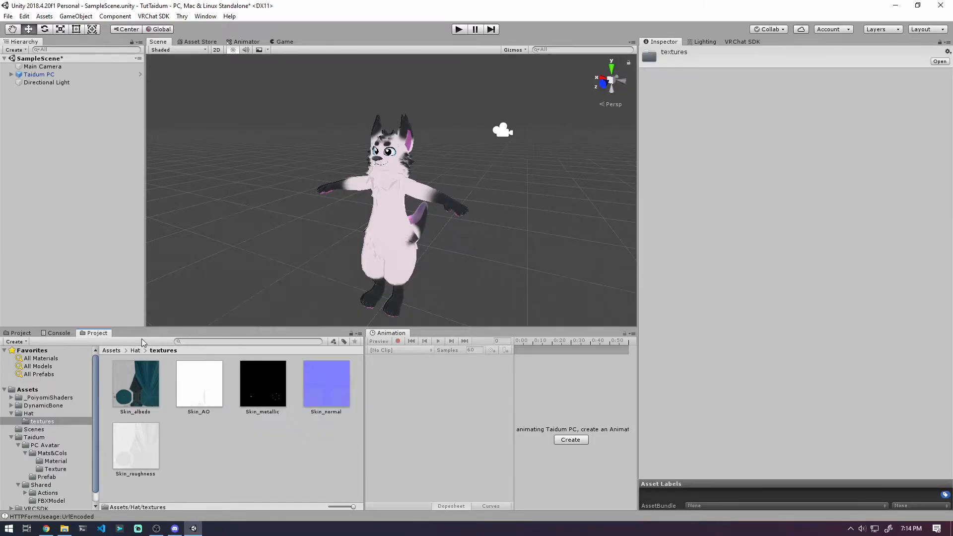
Create a material named HatMat in the Hat folder
click(135, 350)
right_click(192, 469)
mouse_move(326, 237)
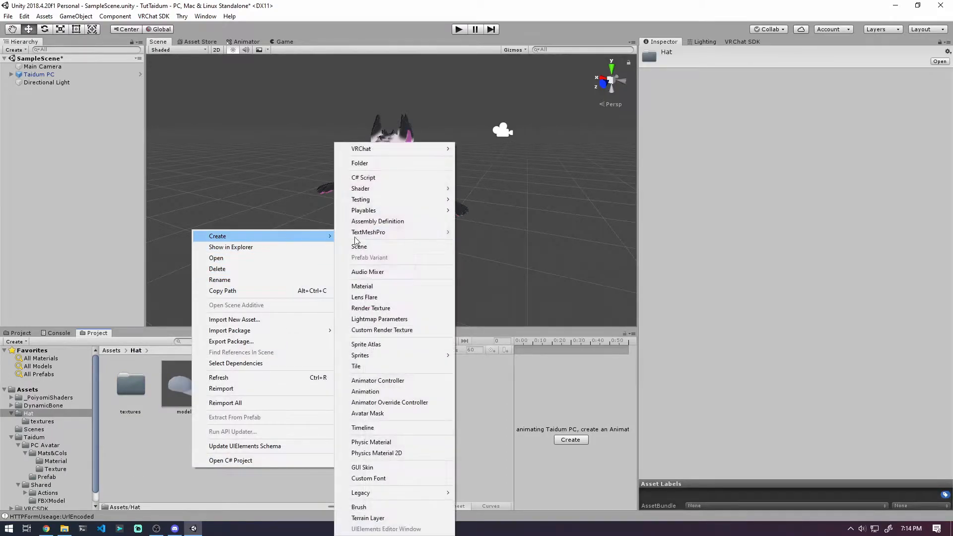
click(418, 286)
text(HatMat)
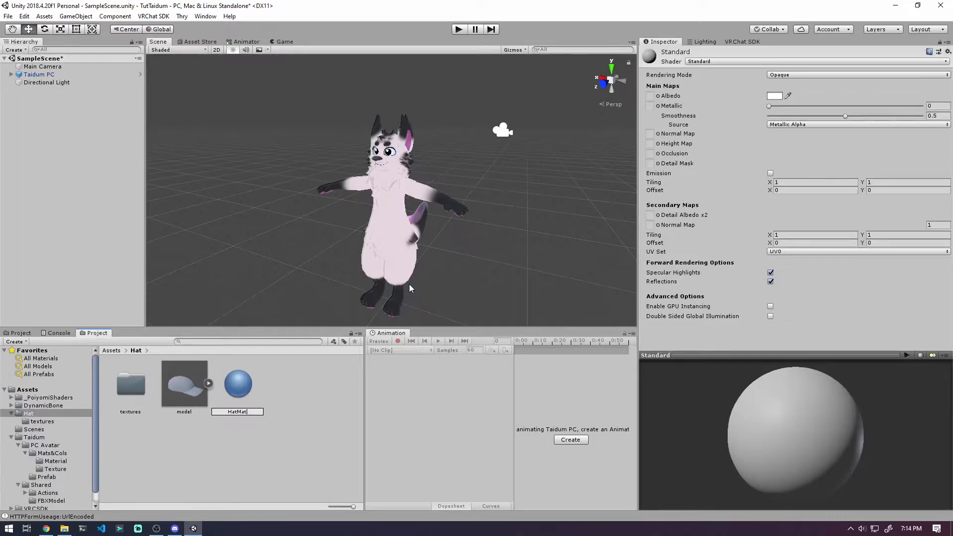
key(Return)
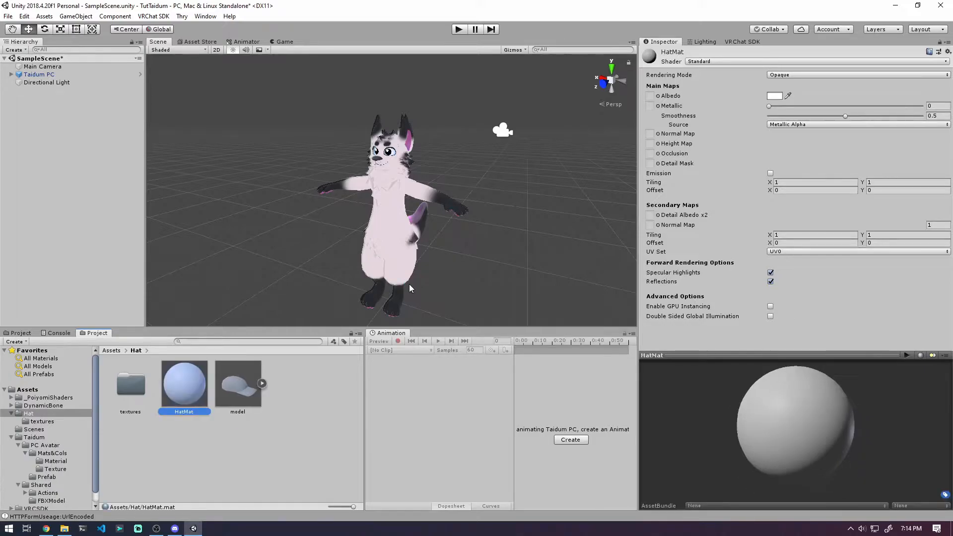
Examine the Hat folder's textures and the HatMat material's settings
double_click(130, 384)
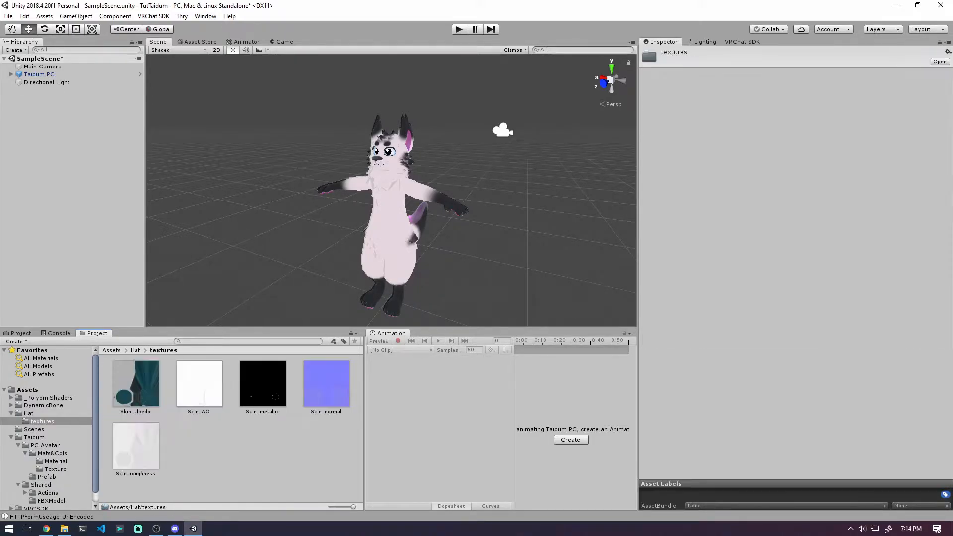
click(135, 350)
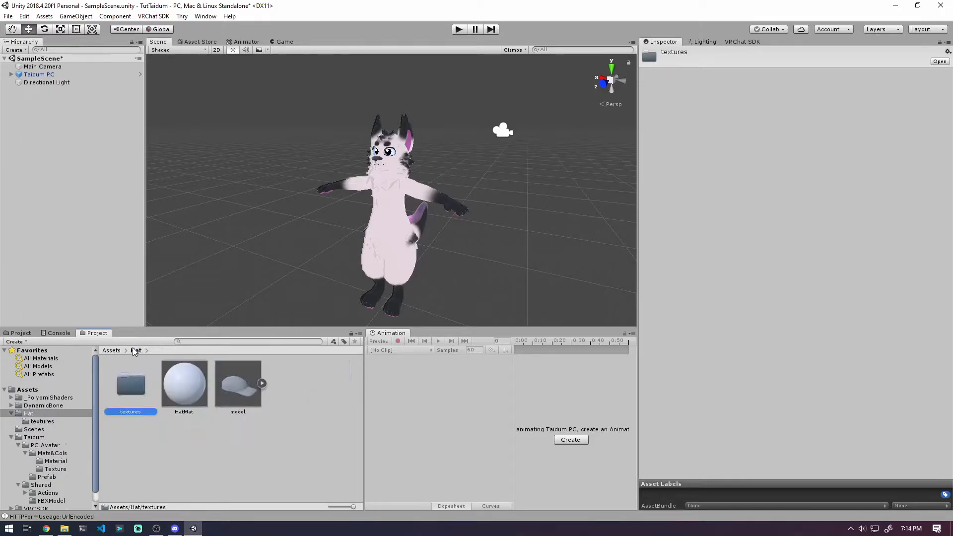
click(184, 381)
click(112, 351)
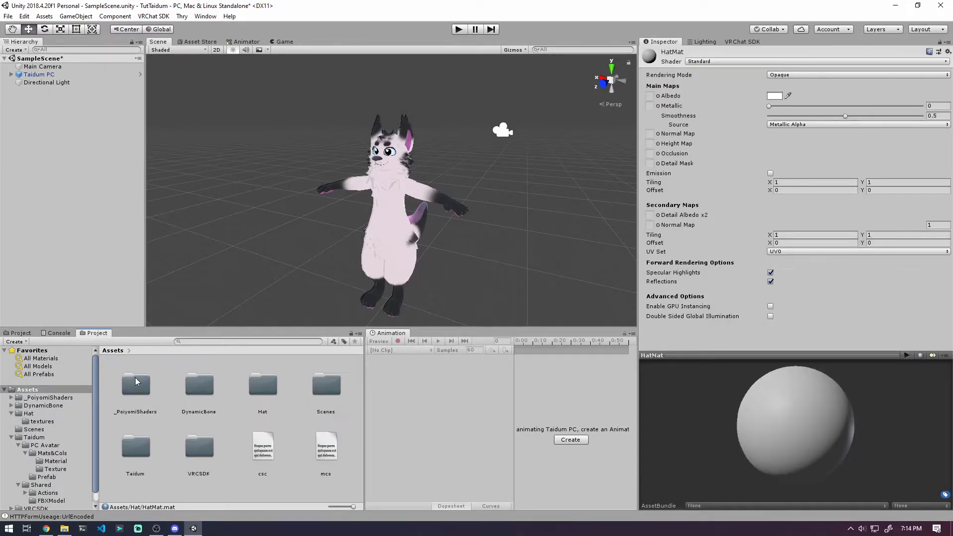
double_click(263, 392)
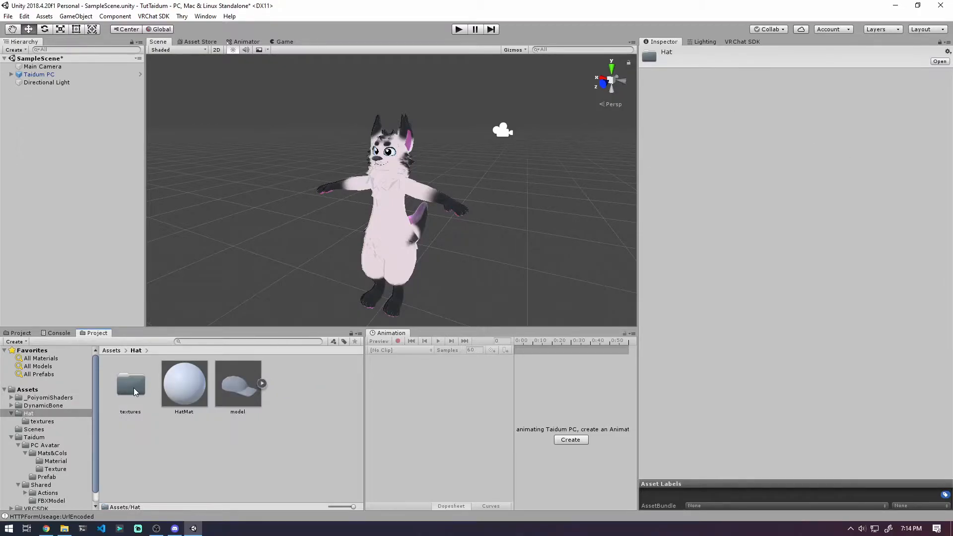
click(186, 386)
Place the cap model in the scene beside the avatar and apply the HatMat material to it
click(241, 392)
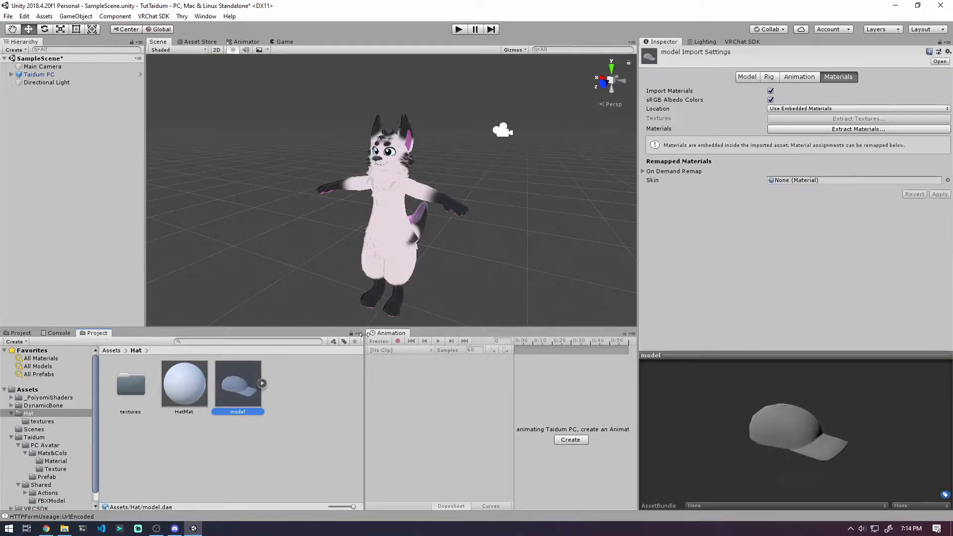
drag(239, 389, 255, 271)
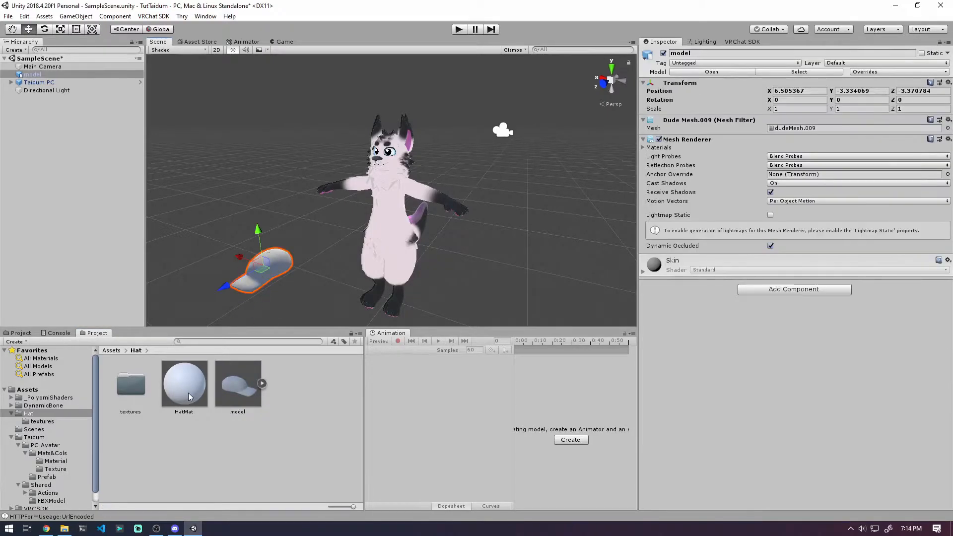
drag(189, 396, 271, 284)
Assign the Skin_albedo texture from Hat/textures as the Albedo map of the cap's HatMat material
click(139, 395)
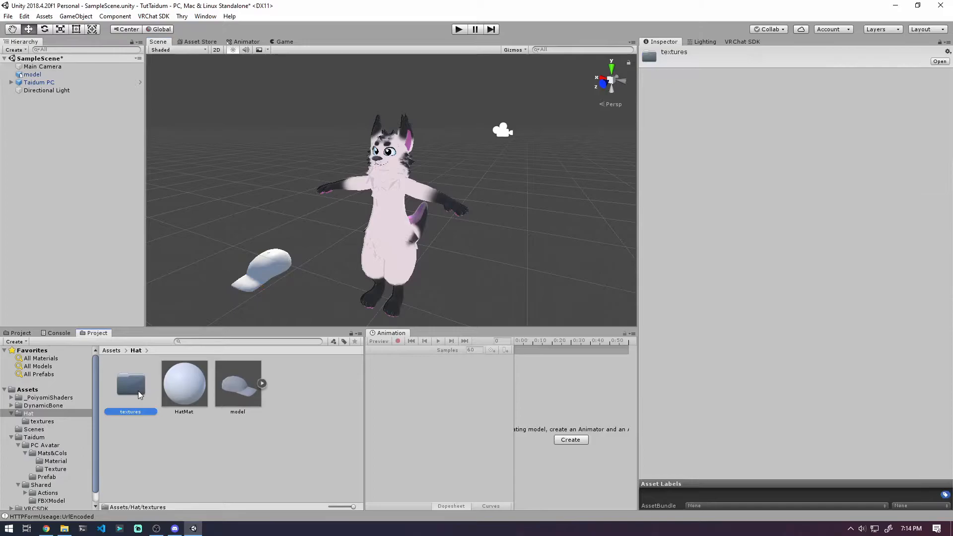
double_click(140, 394)
click(270, 269)
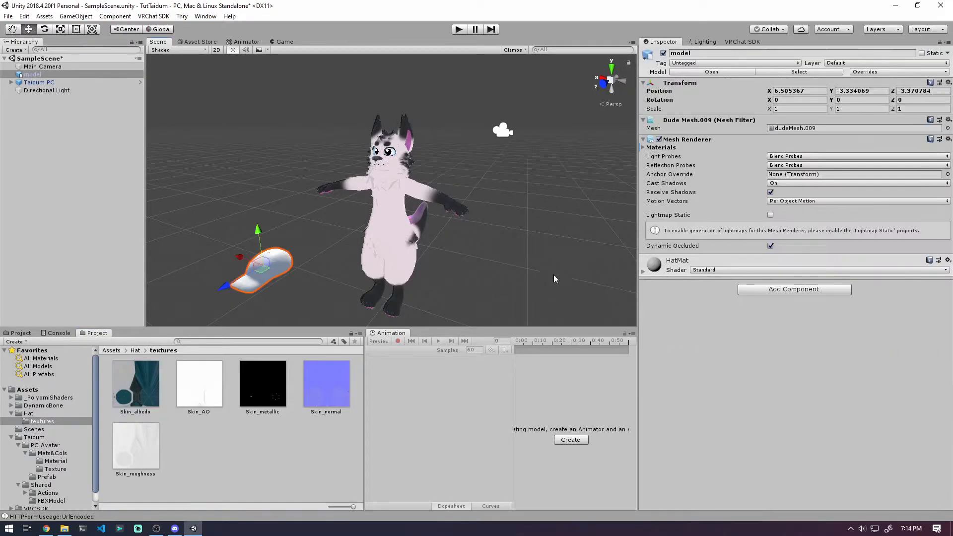
click(644, 271)
scroll(731, 348, down, 2)
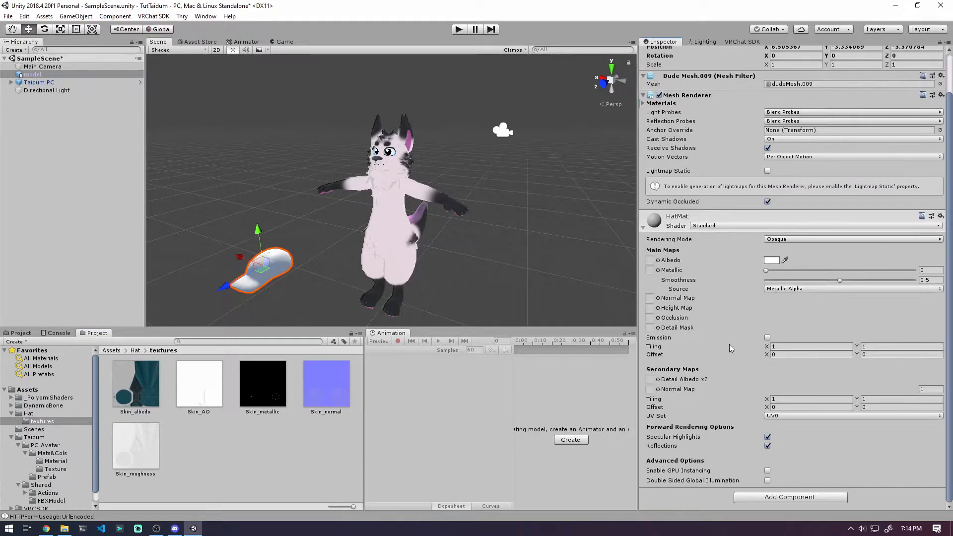
drag(132, 385, 651, 265)
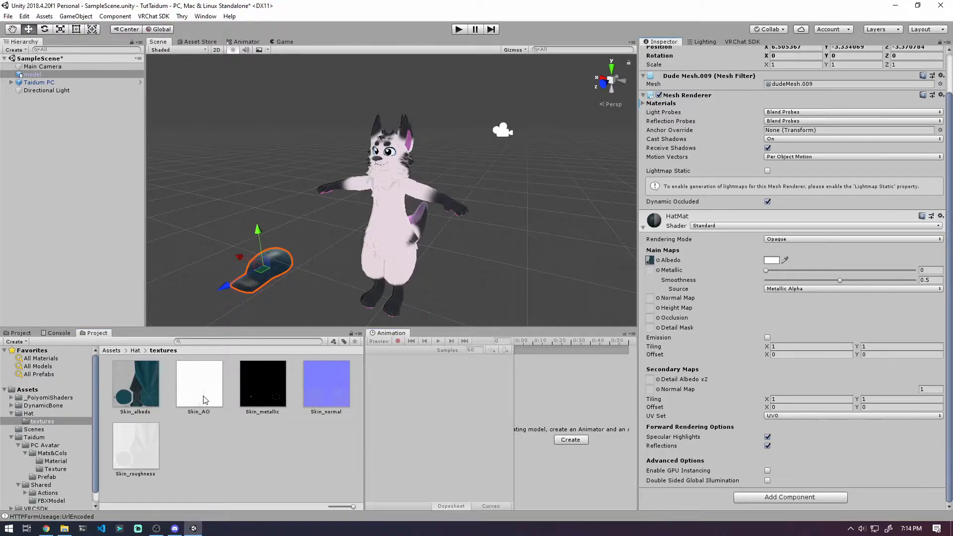
Assign Skin_AO to HatMat's Occlusion, Skin_metallic to Metallic and Skin_normal to Normal Map, and mark Skin_normal as a normal map
drag(194, 399, 651, 319)
drag(276, 393, 650, 270)
drag(688, 355, 650, 298)
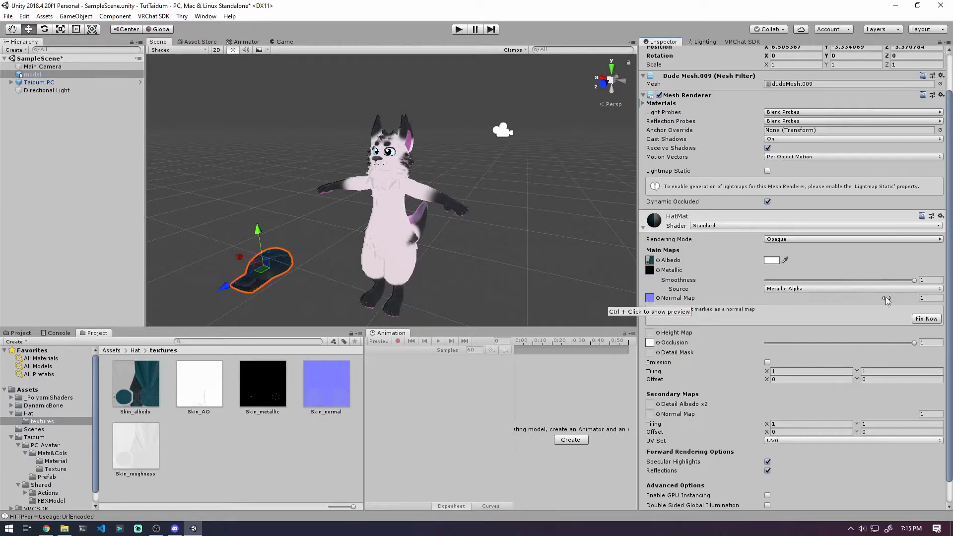
click(931, 321)
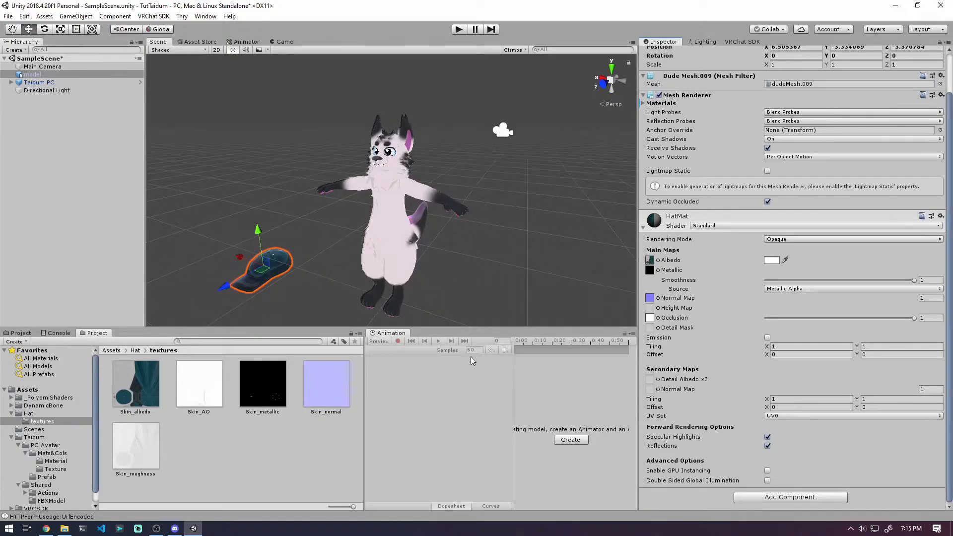
Reset the cap's position to X 0, Y 0, Z 0 and raise it to about Y 1.392 at the avatar's head
middle_drag(321, 297, 353, 287)
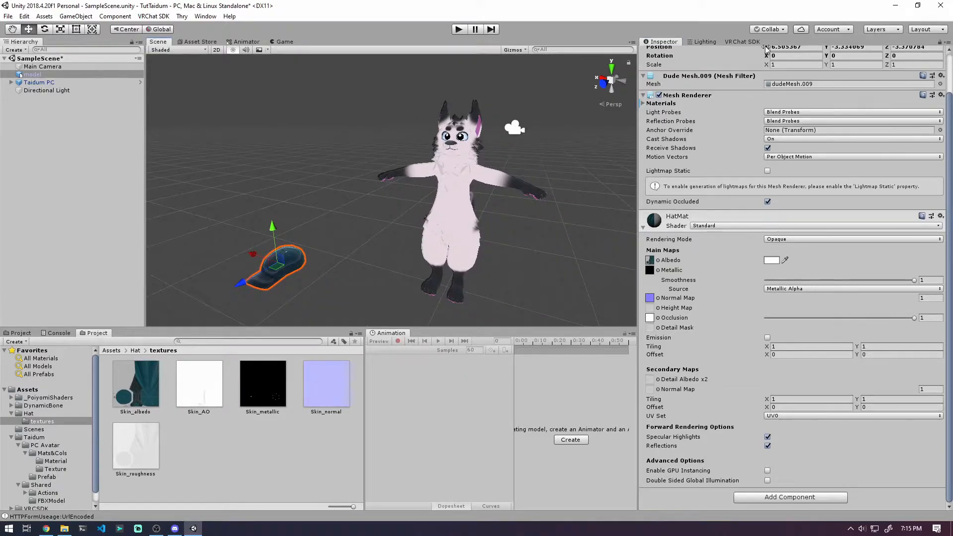
middle_drag(621, 149, 586, 188)
scroll(786, 89, up, 3)
click(786, 90)
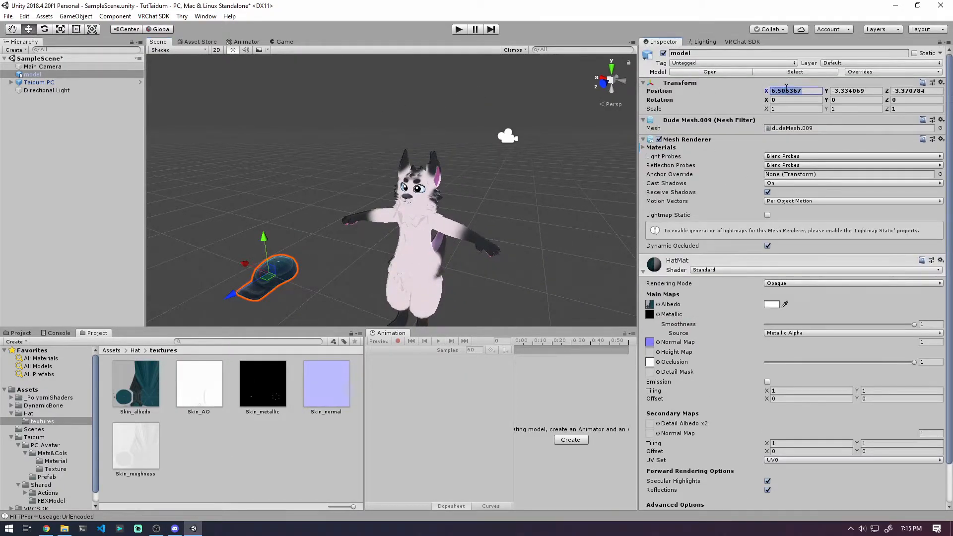
text(0)
key(Tab)
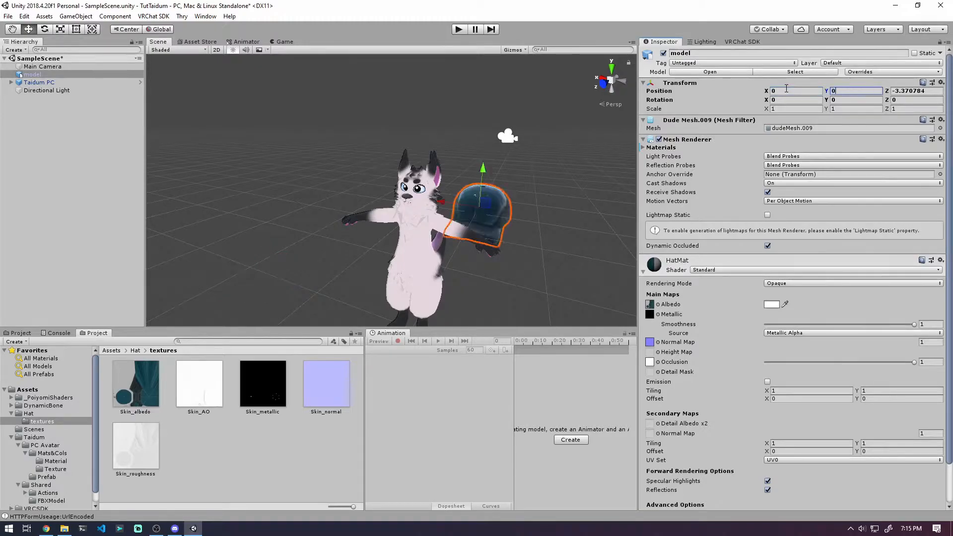
text(0)
key(Tab)
text(0)
middle_drag(563, 183, 541, 138)
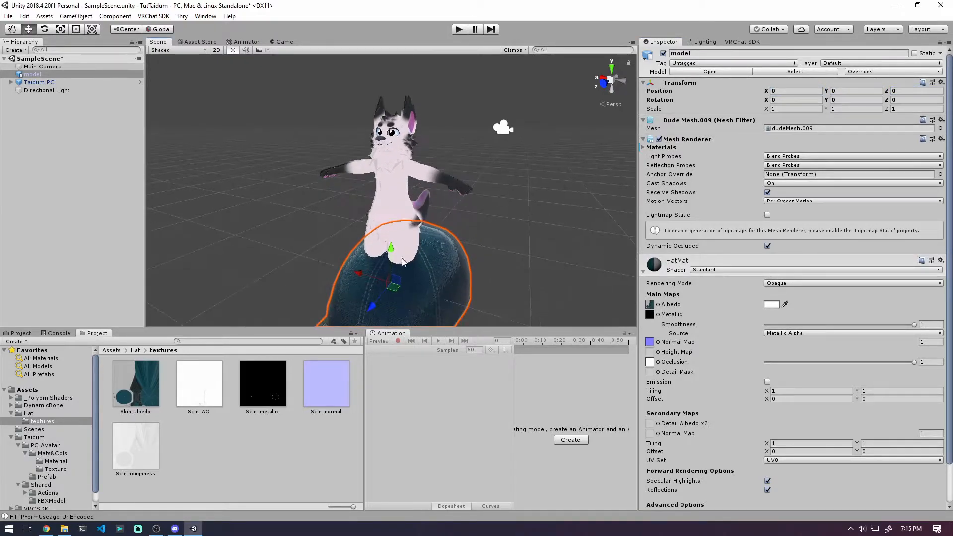
drag(390, 257, 401, 126)
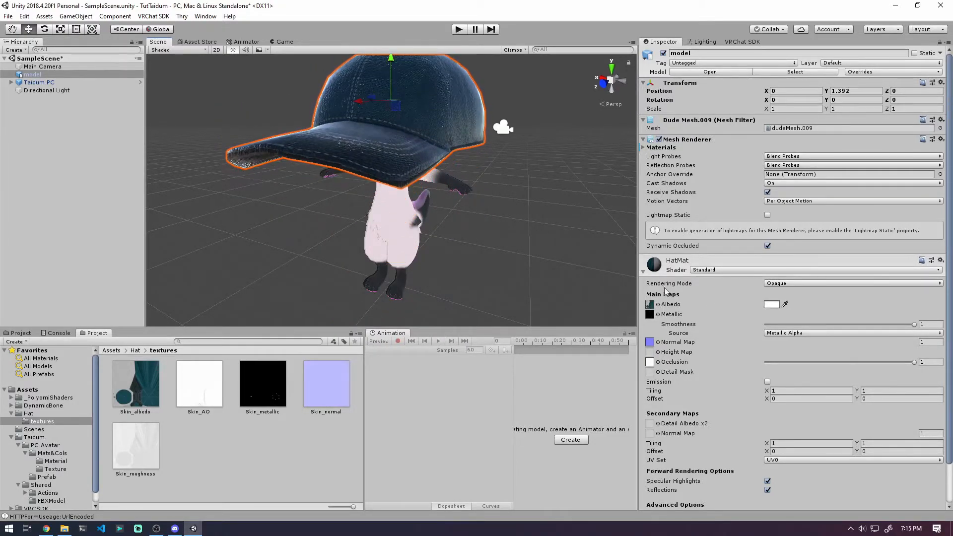
Set HatMat's Smoothness to about 0.127 while checking the cap's shine from several angles
drag(913, 323, 734, 323)
right_drag(563, 287, 516, 248)
middle_drag(516, 248, 499, 292)
drag(767, 324, 786, 325)
right_drag(587, 260, 570, 195)
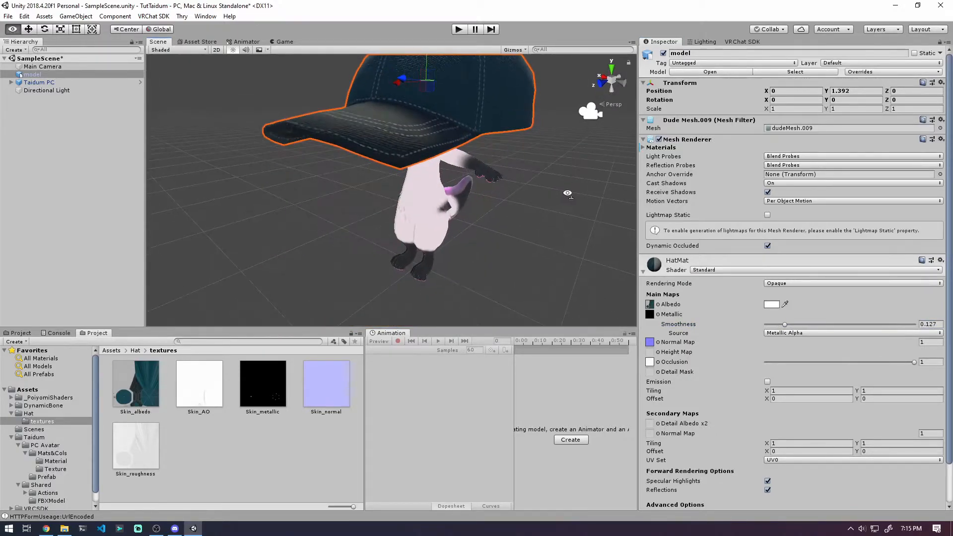
Scale the cap model uniformly down to about 0.224 so it suits the avatar's head
middle_drag(542, 186, 555, 219)
right_drag(555, 219, 573, 231)
middle_drag(531, 241, 581, 233)
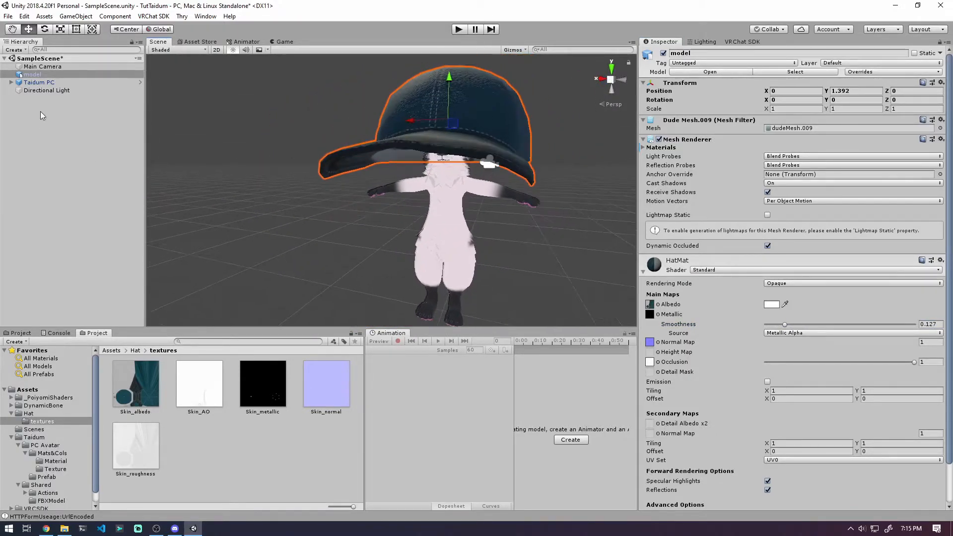
key(r)
drag(448, 118, 397, 134)
Move the cap onto the avatar's head at about Y 1.278, Z 0.045, checking the fit from several angles
click(28, 30)
drag(450, 86, 448, 101)
right_drag(519, 235, 448, 239)
middle_drag(447, 237, 298, 293)
right_drag(382, 292, 330, 287)
middle_drag(330, 287, 239, 258)
right_drag(467, 258, 355, 257)
drag(434, 178, 415, 182)
key(ctrl+z)
right_drag(328, 262, 404, 241)
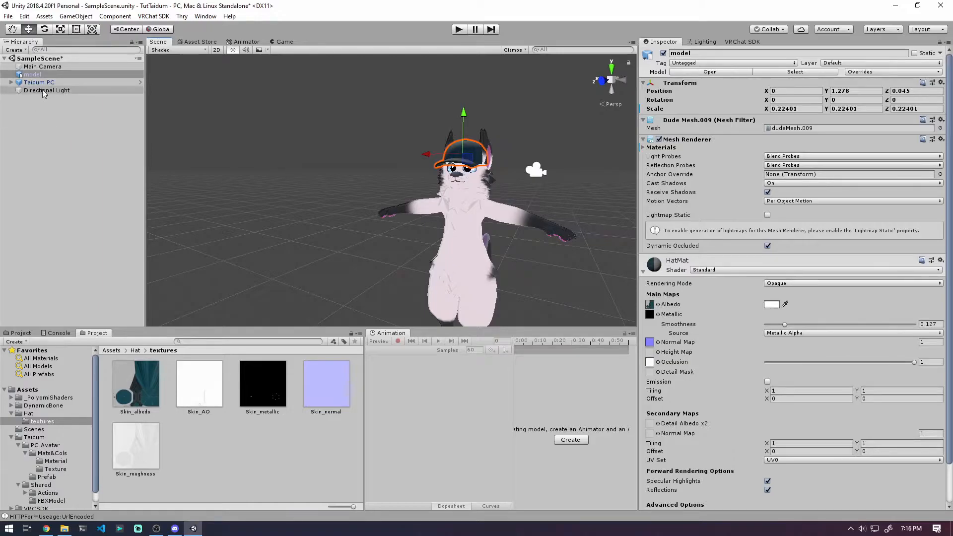
Expand the Taidum PC armature through Hips, Spine, Chest, Neck and Head to reveal the contents of HeadCaddy
click(11, 82)
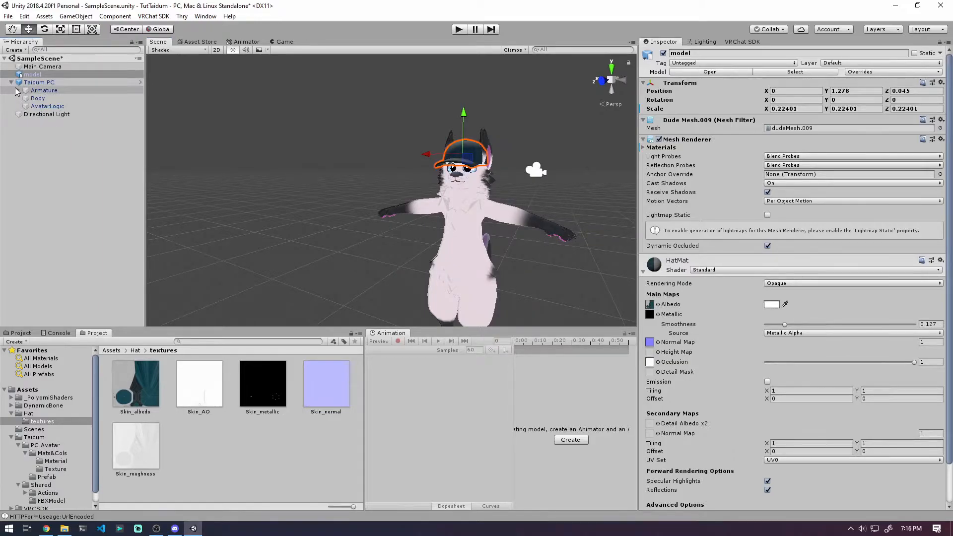
click(18, 91)
click(25, 98)
click(32, 106)
click(39, 114)
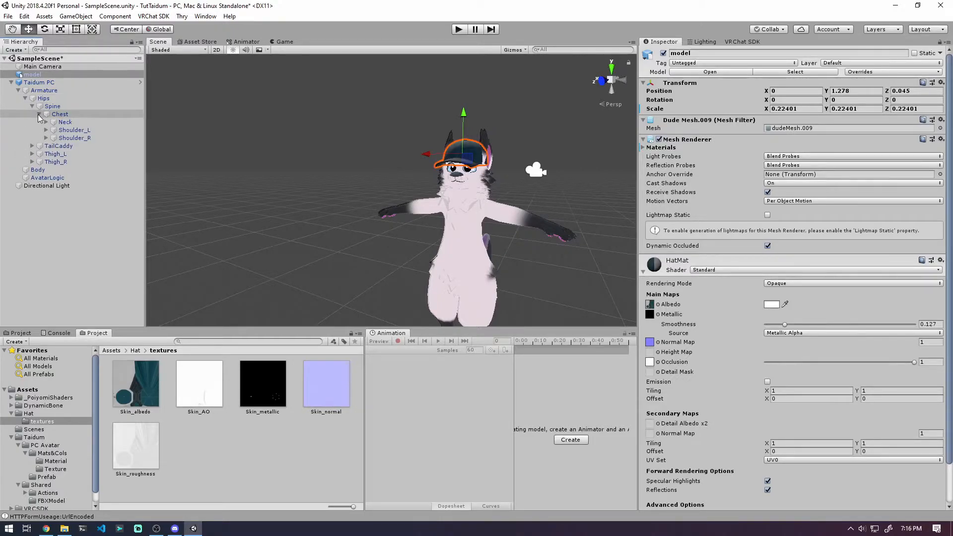
click(46, 122)
click(53, 130)
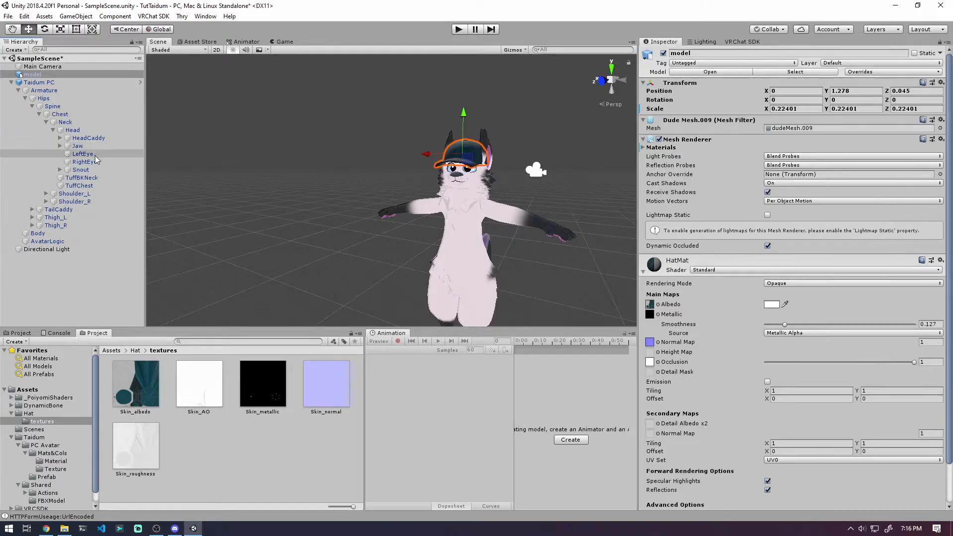
click(60, 138)
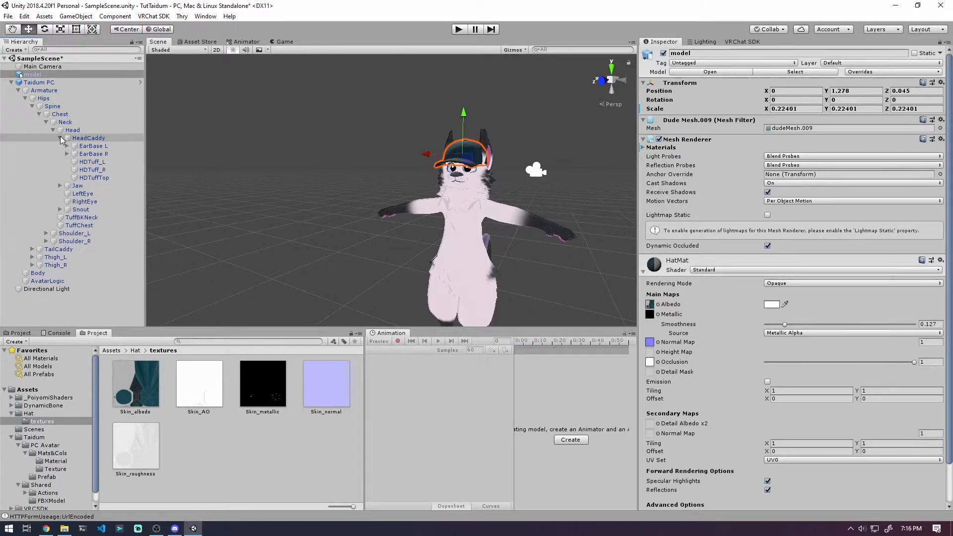
Parent the cap model to the HeadCaddy bone, deselect it and check the avatar from the front
click(80, 138)
mouse_move(80, 139)
mouse_down()
mouse_move(60, 77)
mouse_move(80, 139)
mouse_up()
right_drag(488, 233, 454, 235)
middle_drag(461, 235, 414, 239)
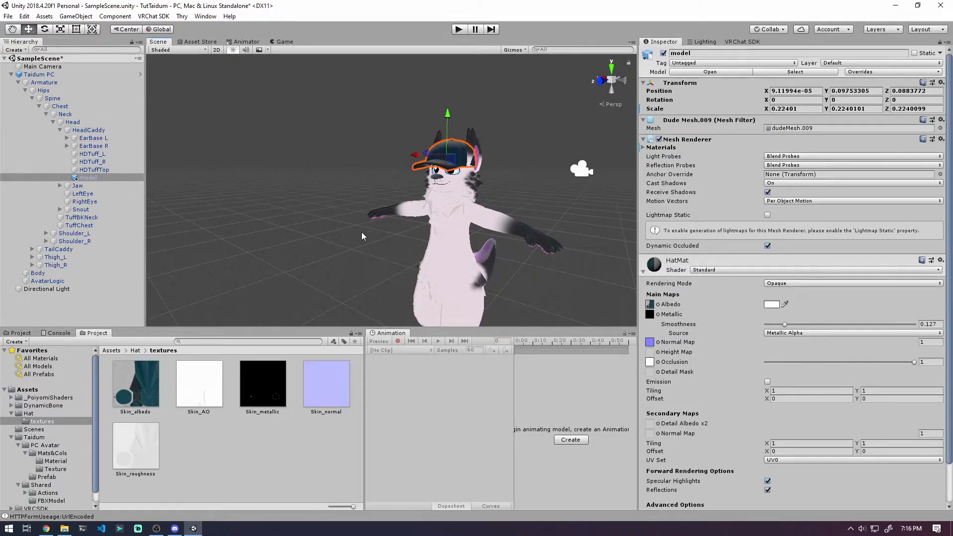
click(346, 245)
right_drag(269, 257, 299, 259)
middle_drag(428, 278, 435, 243)
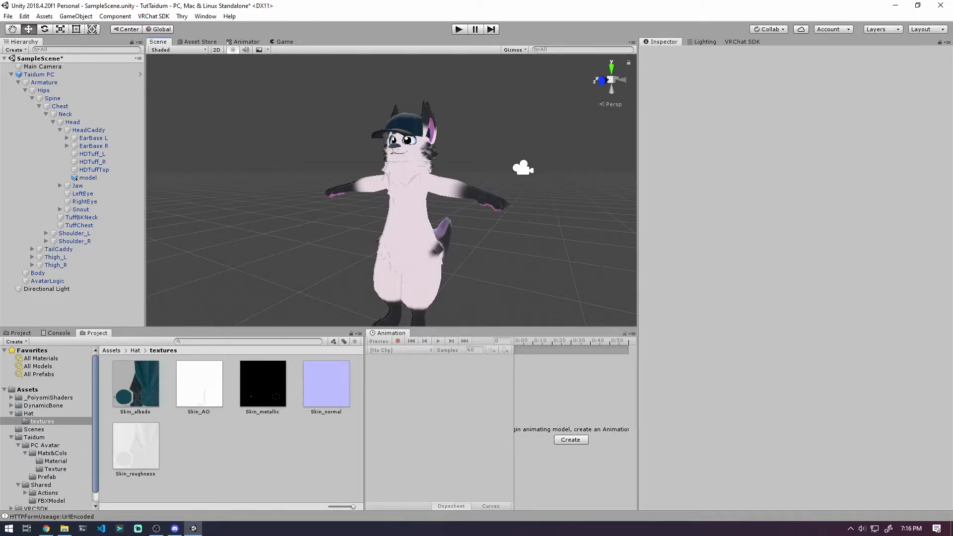
Switch to the browser, review the Radial Inventory System V3 product page on BOOTH, and return to Unity
key(alt+Tab)
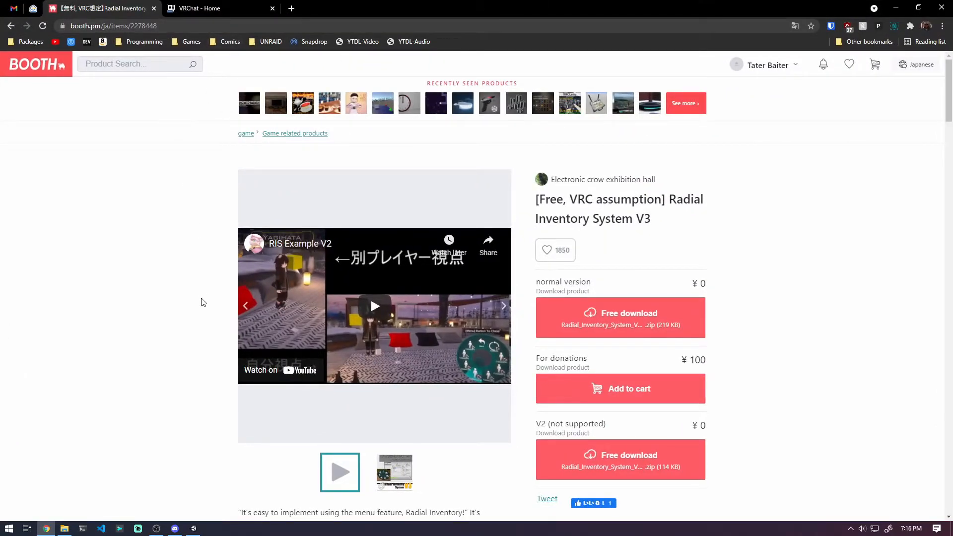
scroll(695, 356, down, 7)
scroll(453, 390, up, 7)
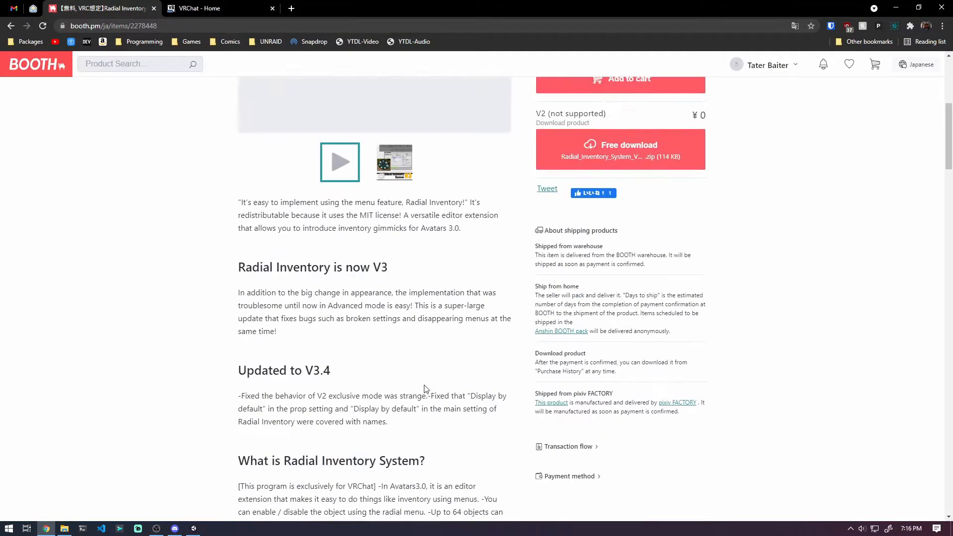
scroll(738, 315, down, 7)
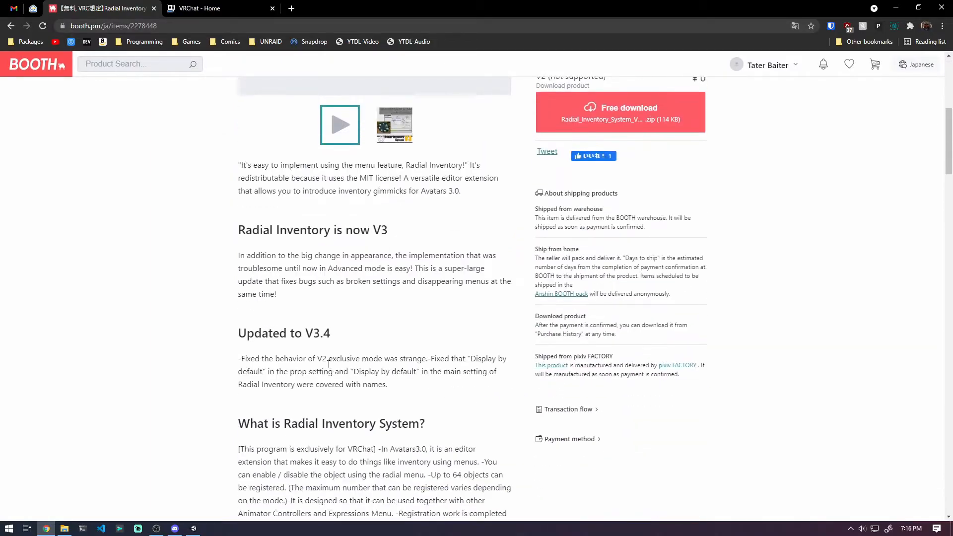
scroll(194, 401, up, 7)
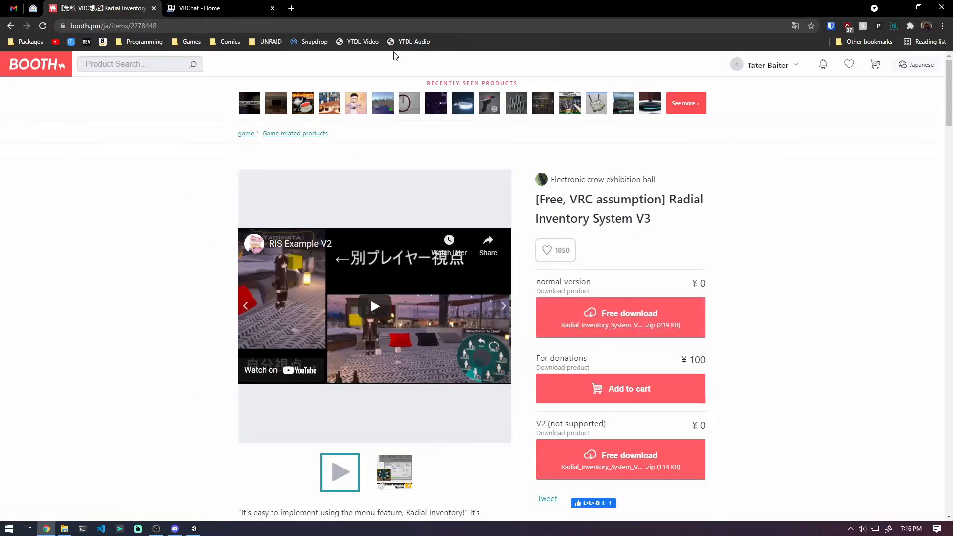
click(895, 8)
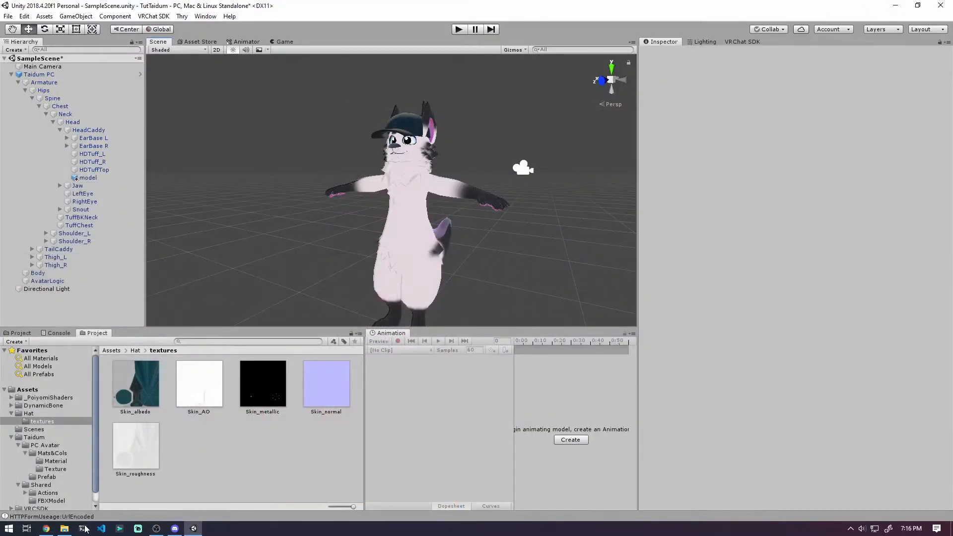
Import all of RadialInventorySystem.unitypackage from the VRChat Avatars/Plugins/Radial Inventory System V3.4 folder into the Unity project
click(64, 528)
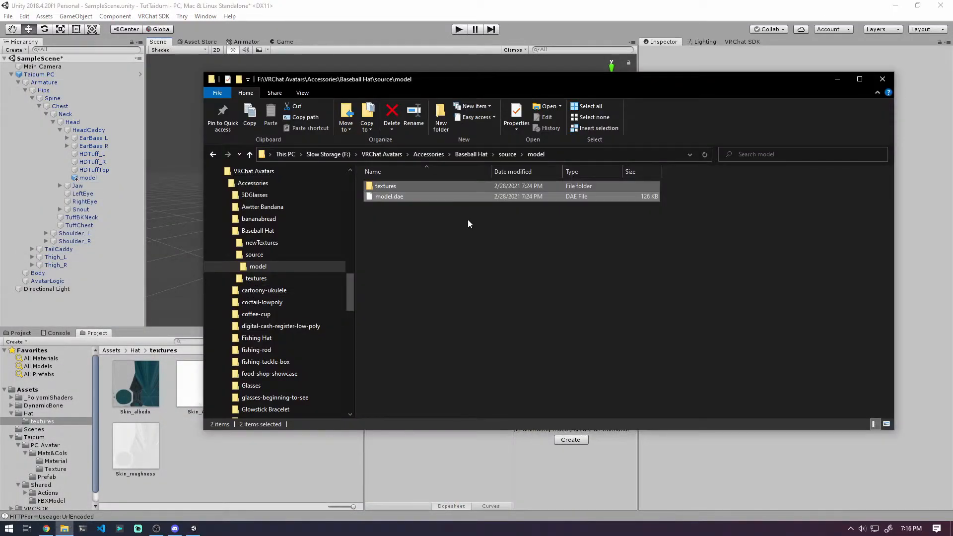
click(381, 154)
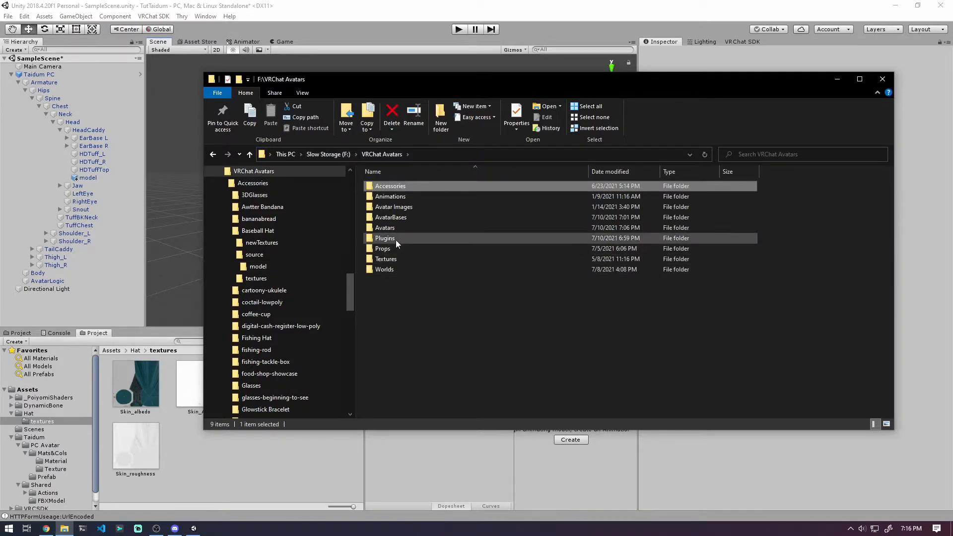
double_click(396, 241)
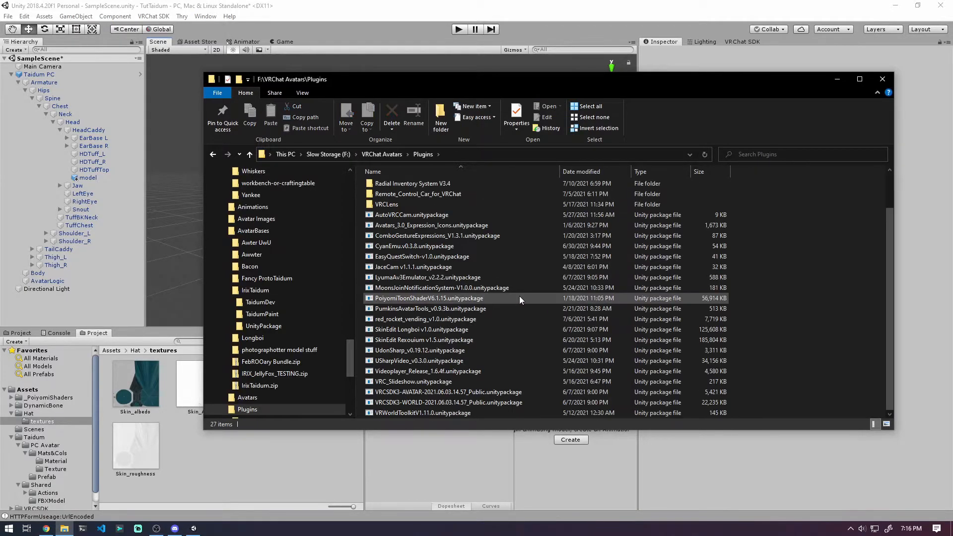
double_click(443, 228)
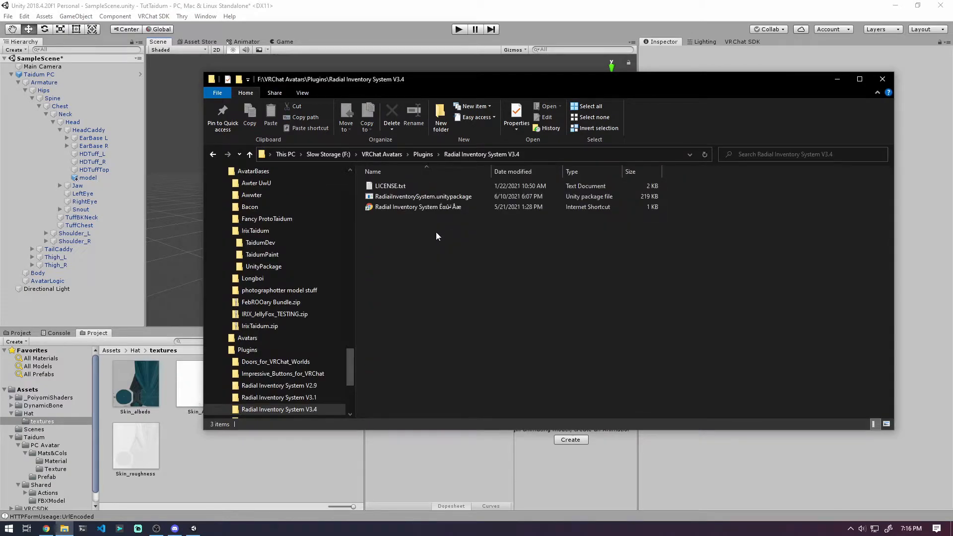
double_click(442, 196)
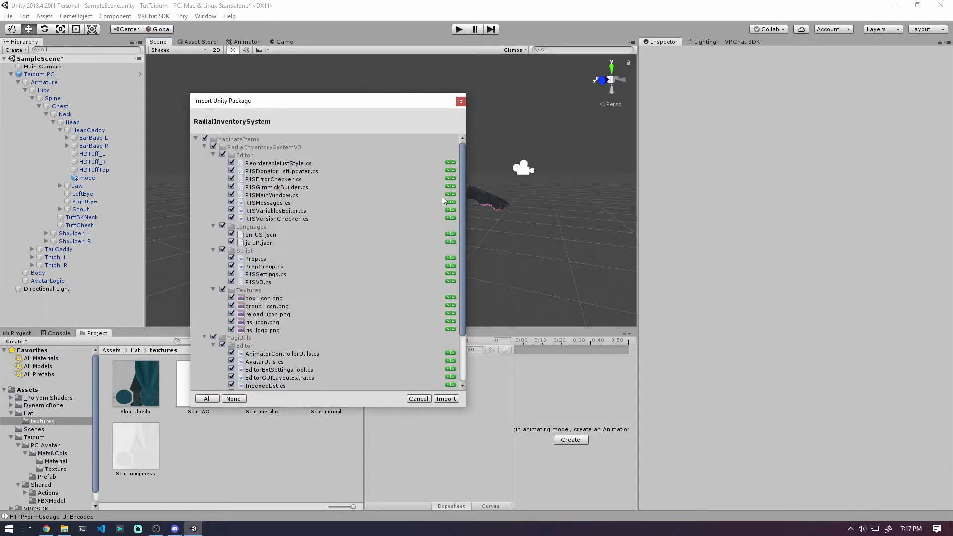
scroll(382, 338, down, 3)
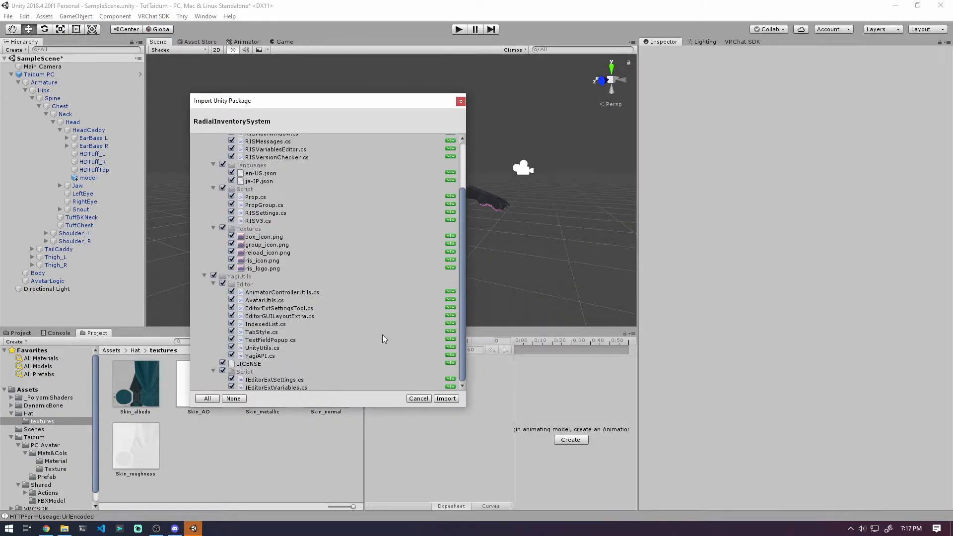
click(445, 399)
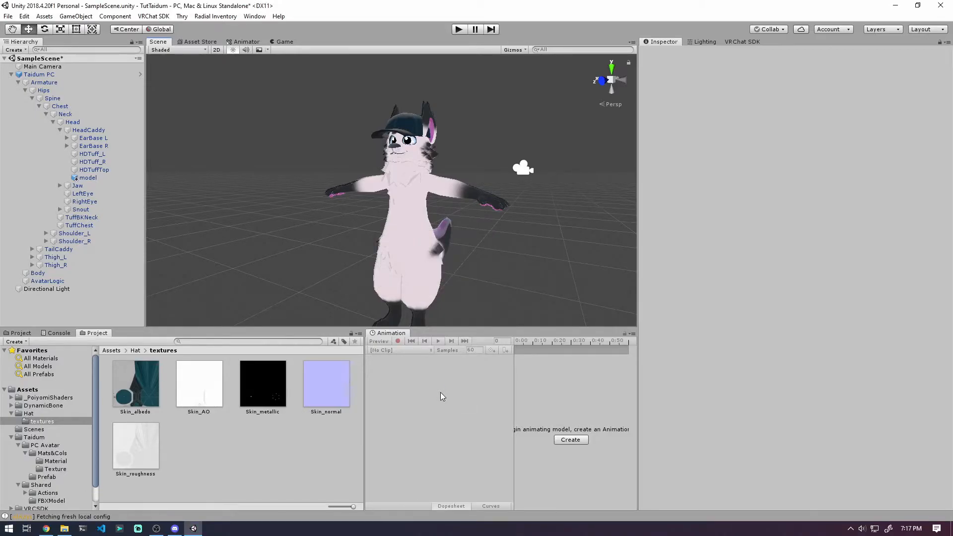
Collapse the Hat and Taidum folders in the project's asset tree
click(9, 414)
scroll(18, 440, down, 1)
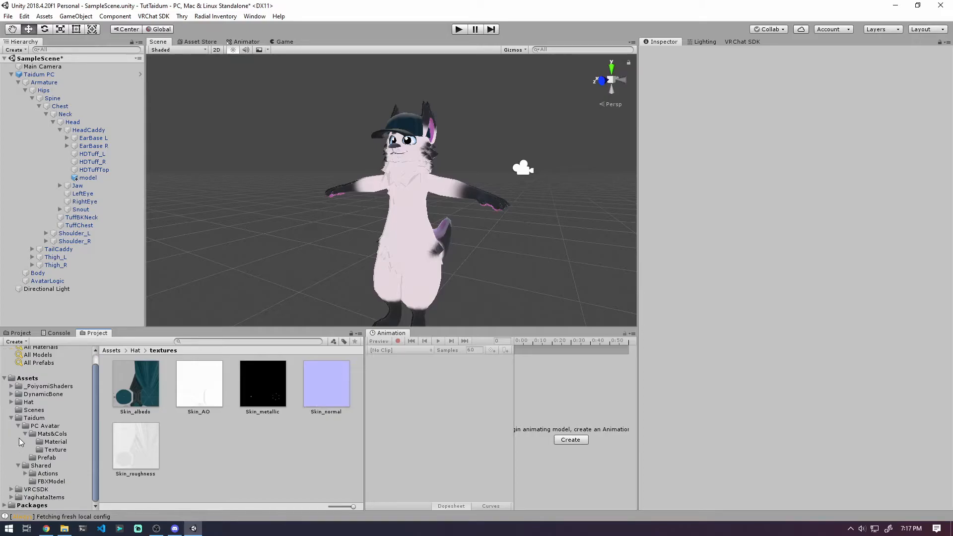
click(12, 419)
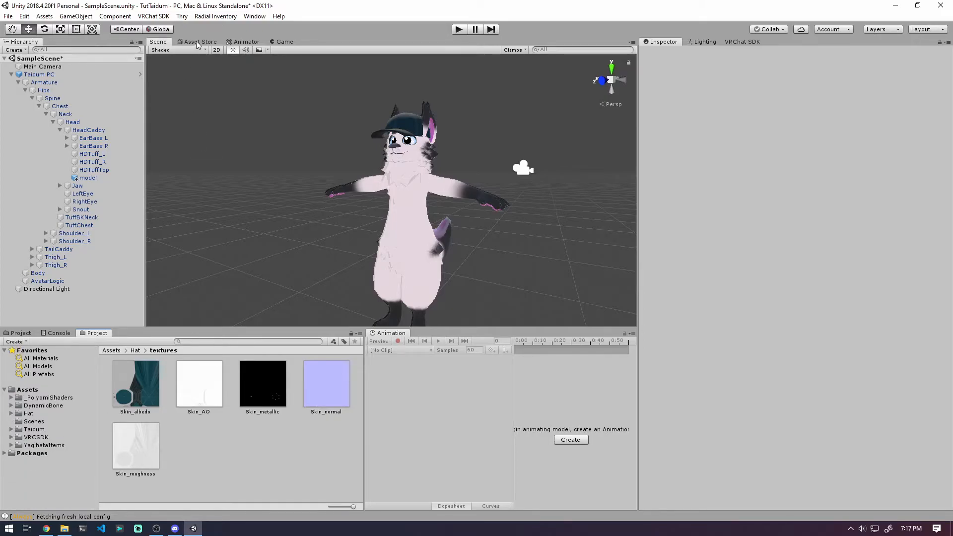
Open the RISV3 Editor and dock it alongside the Inspector and VRChat SDK panels
click(209, 17)
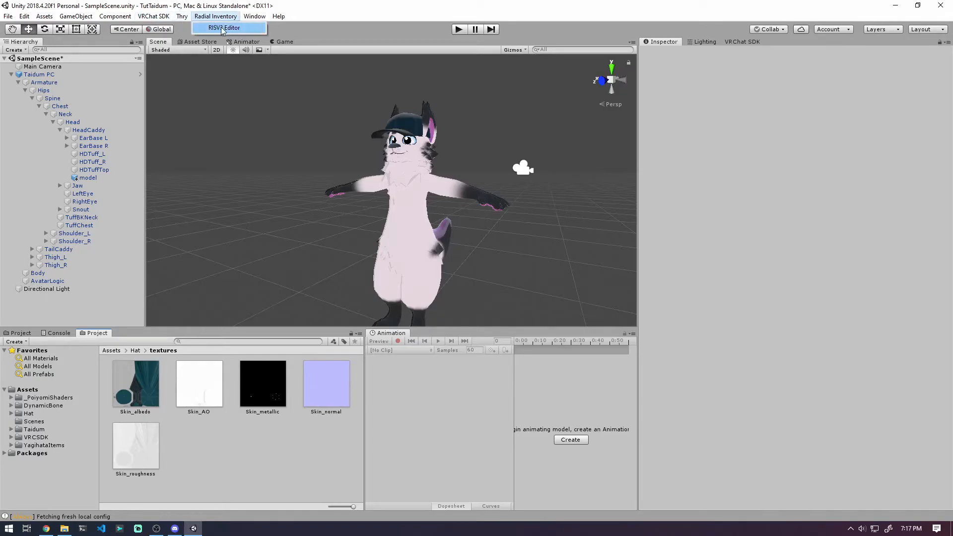
click(224, 29)
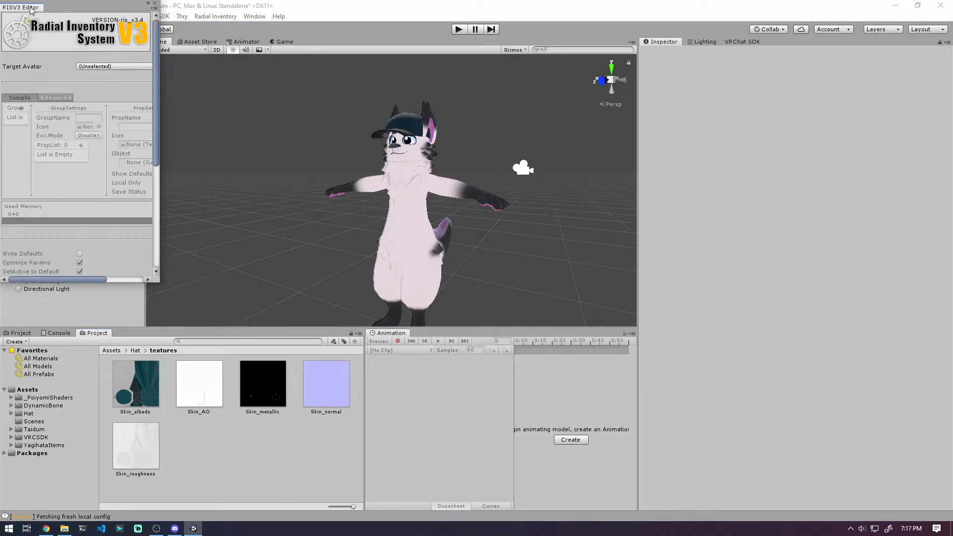
click(772, 43)
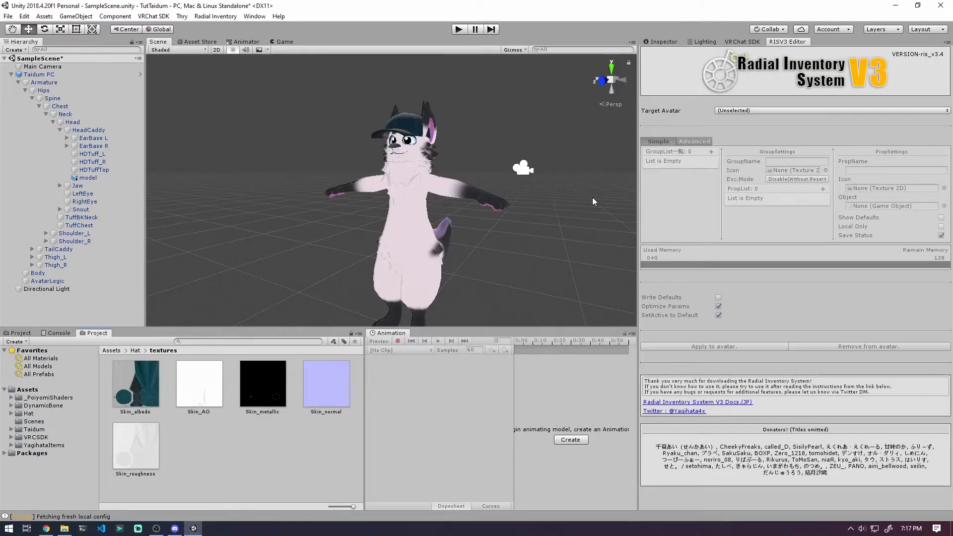
Set Taidum PC as the RISV3 target avatar and look over the available settings
click(740, 111)
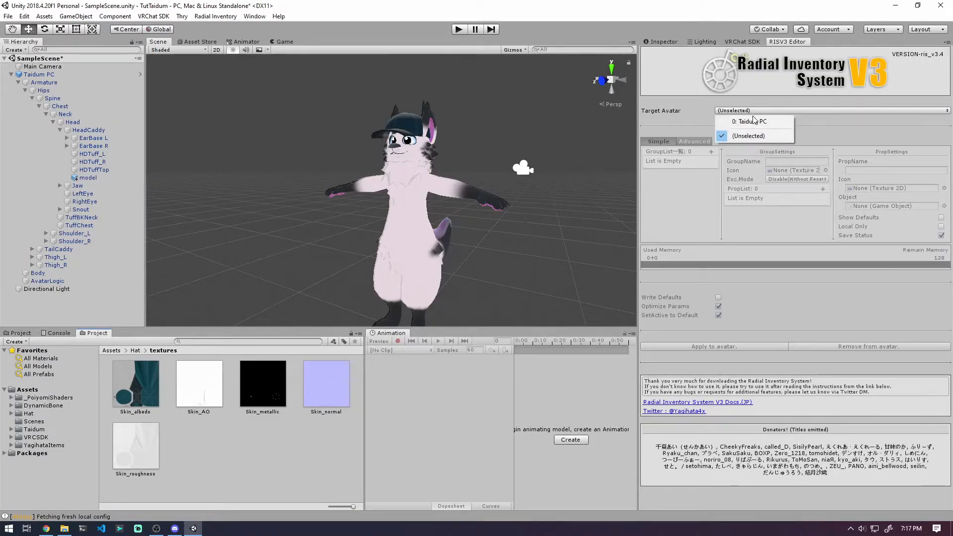
click(753, 121)
alt+drag(603, 246, 568, 254)
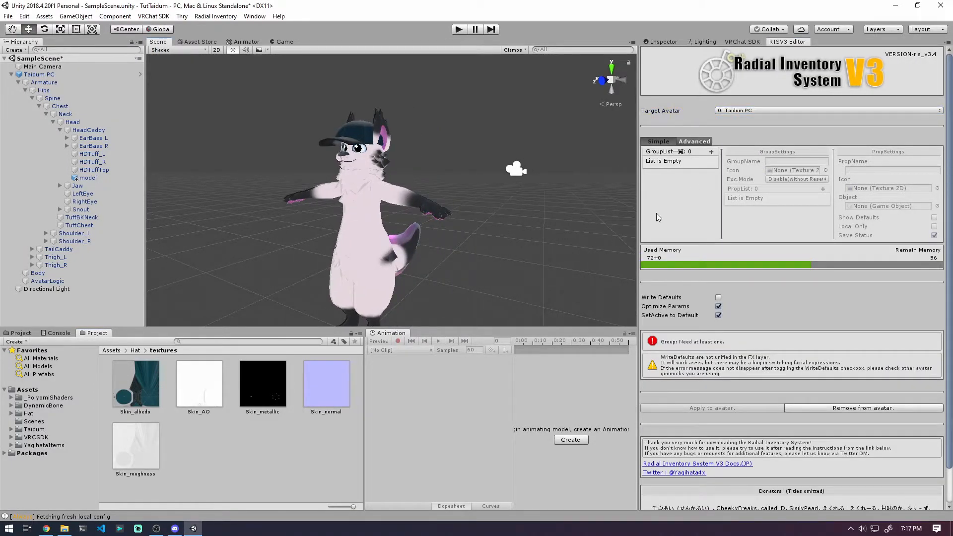
scroll(728, 446, down, 2)
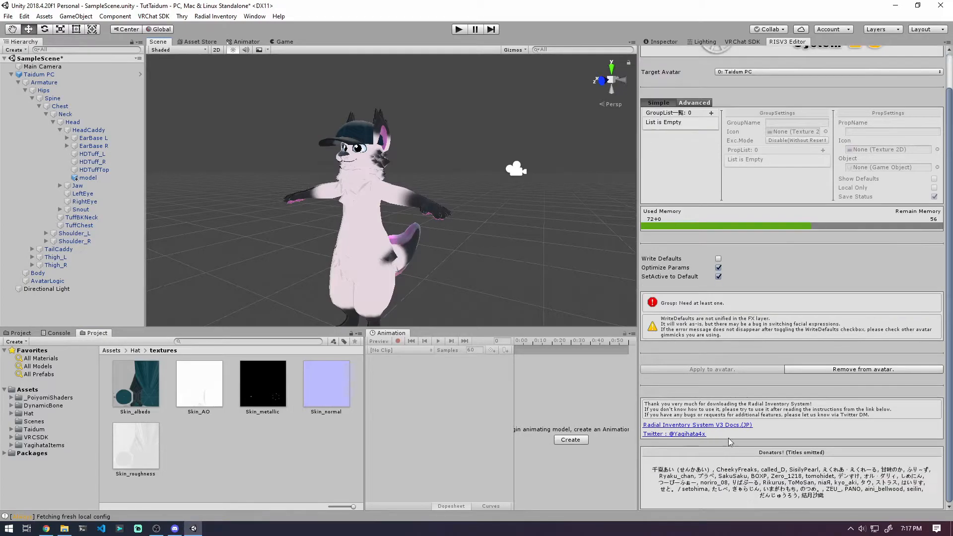
scroll(793, 456, up, 2)
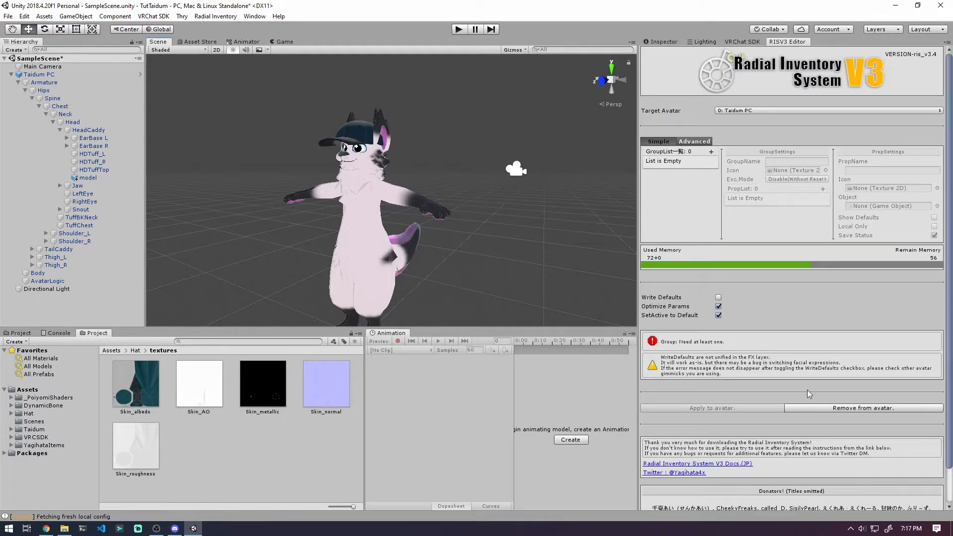
middle_drag(550, 239, 569, 239)
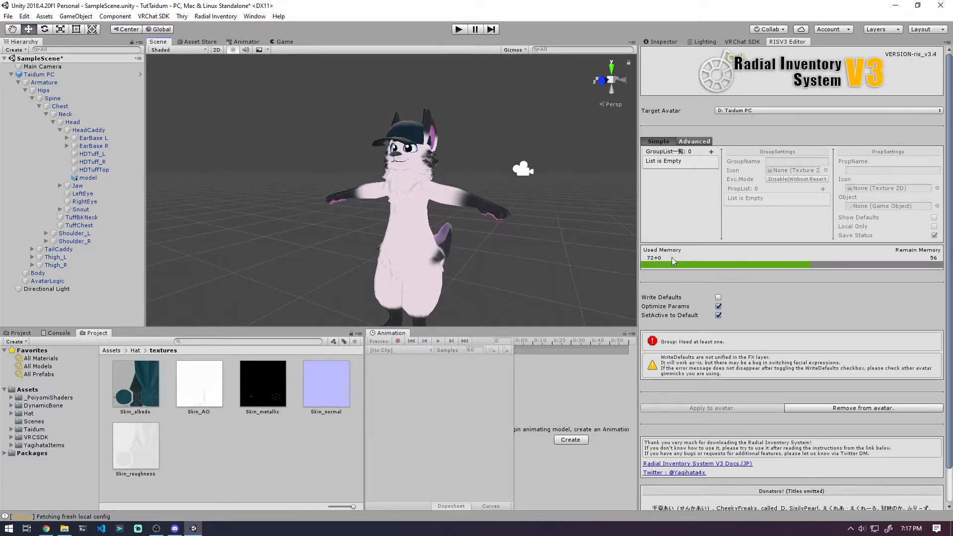
Add a new group to the radial inventory and name it Clothing
click(710, 151)
click(680, 161)
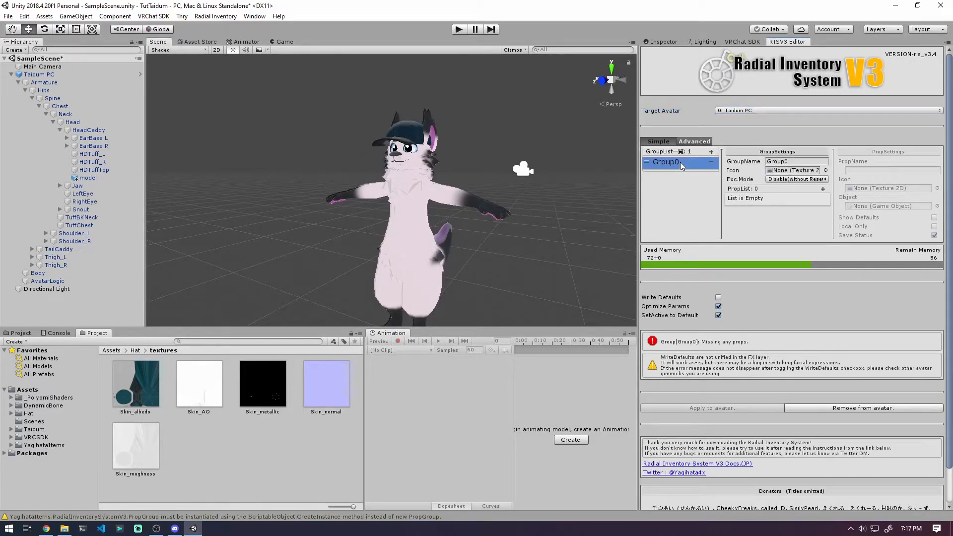
click(776, 160)
key(BackSpace)
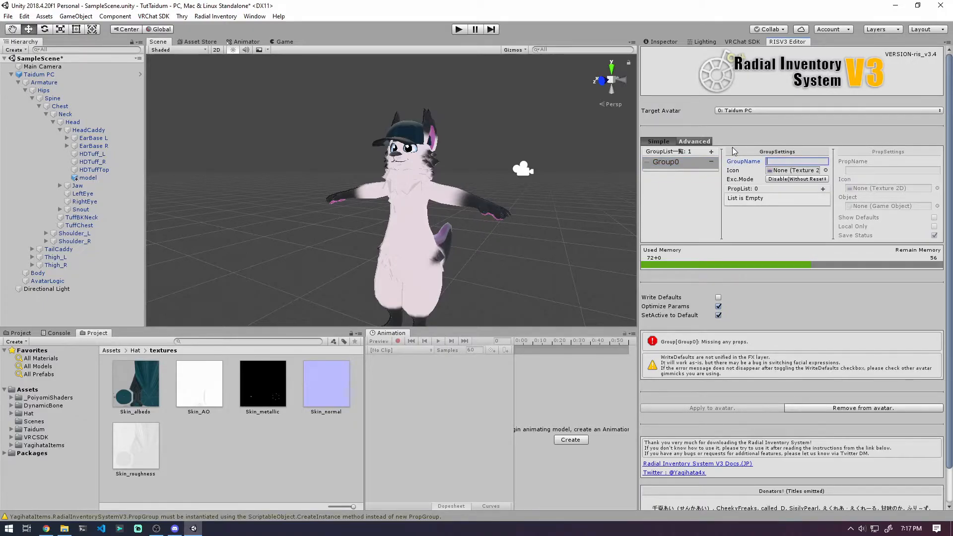
text(Clothing)
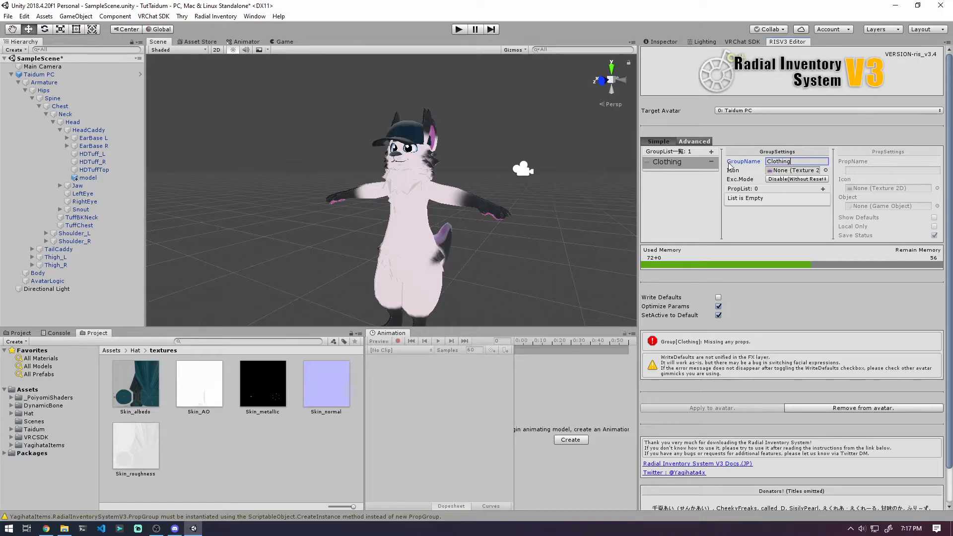
Browse the available textures and set the Clothing group's icon to item_folder
click(825, 170)
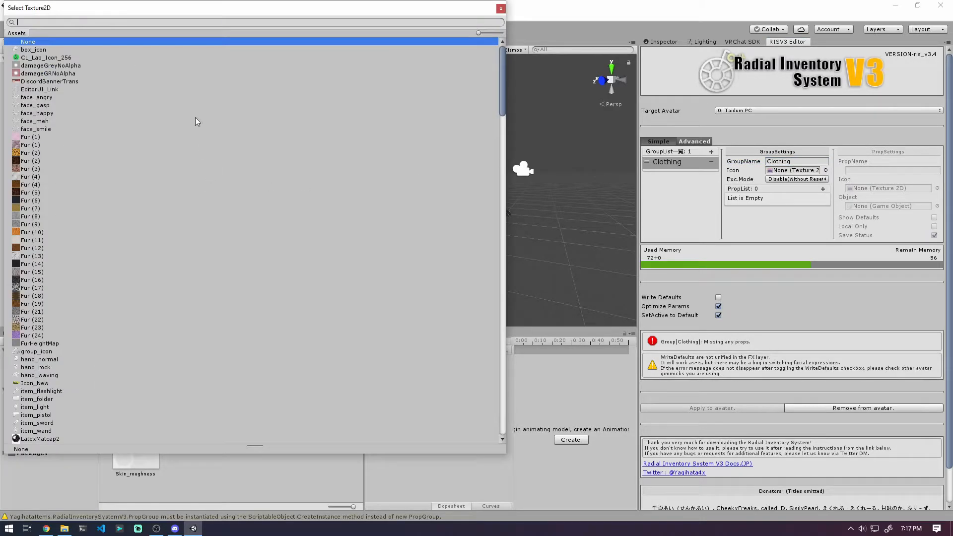
scroll(133, 158, down, 20)
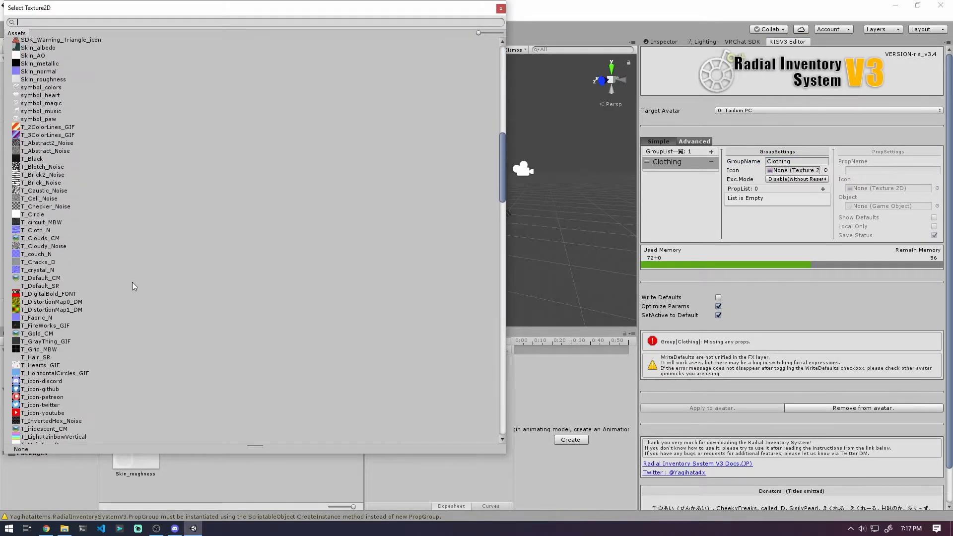
scroll(159, 328, down, 20)
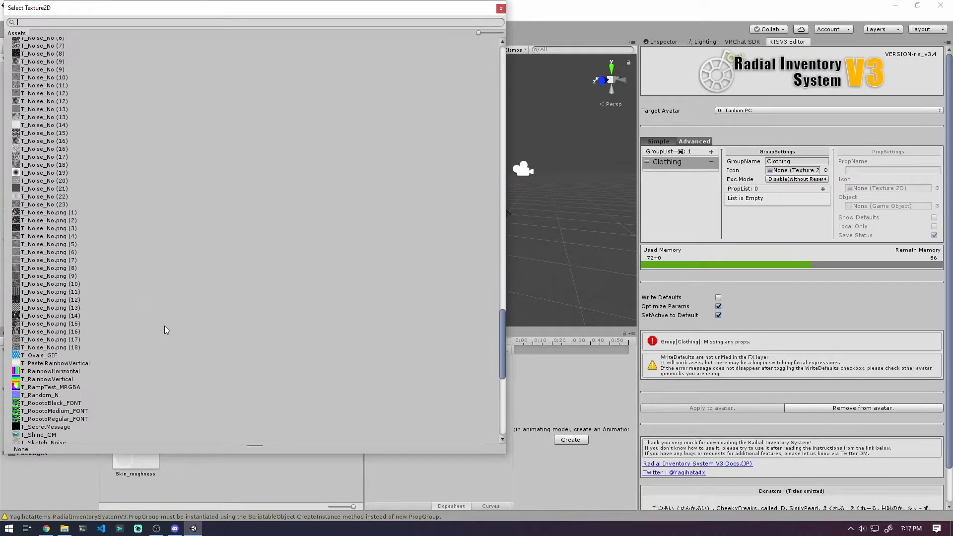
scroll(162, 323, down, 3)
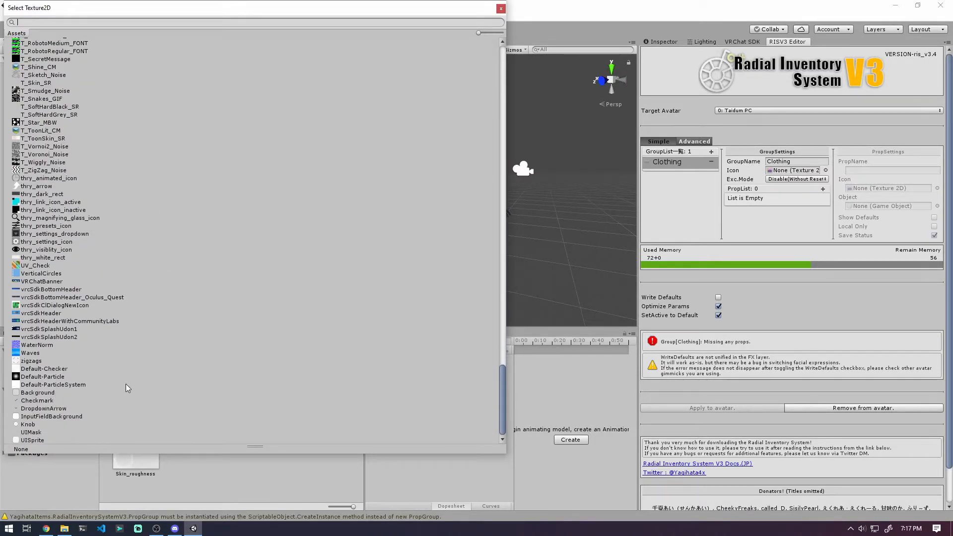
scroll(123, 392, up, 20)
scroll(63, 330, up, 20)
drag(479, 34, 494, 32)
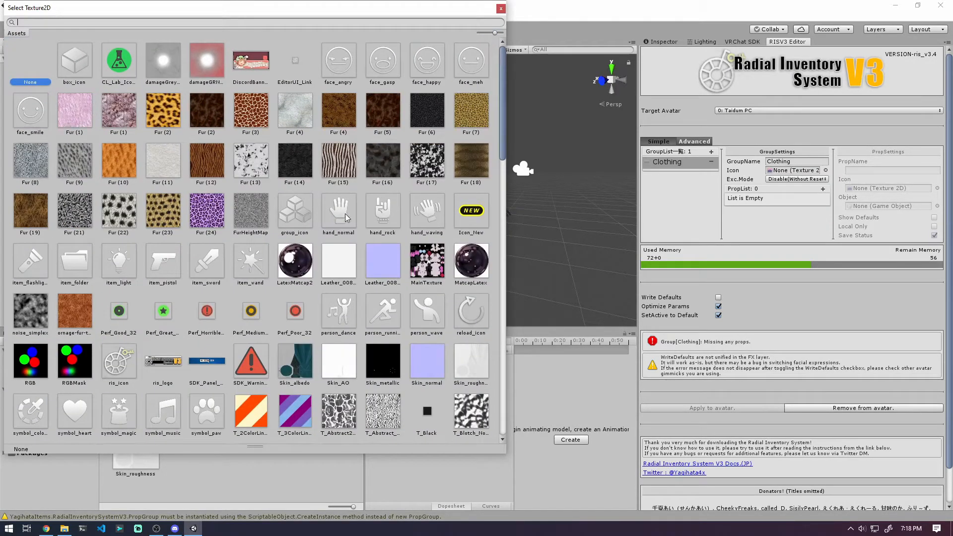
click(199, 268)
click(159, 263)
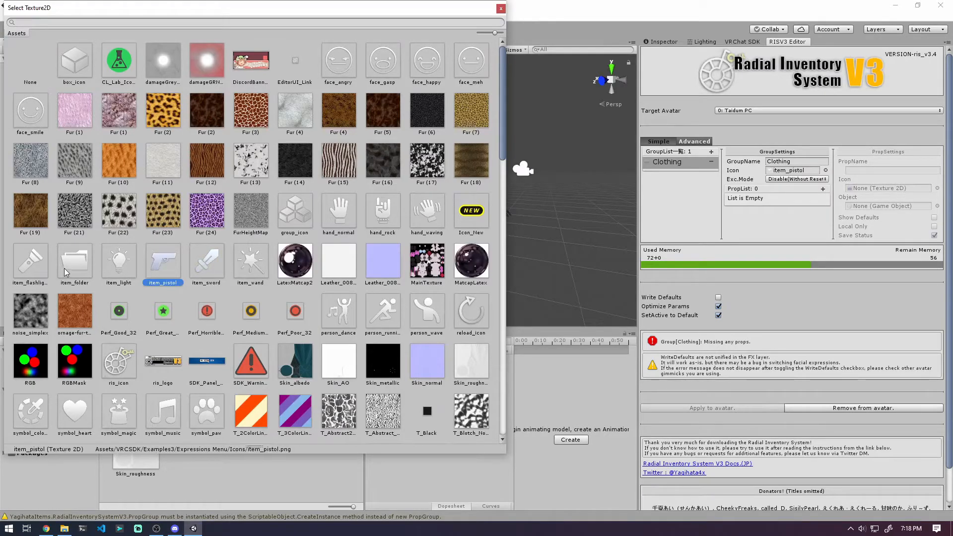
double_click(74, 263)
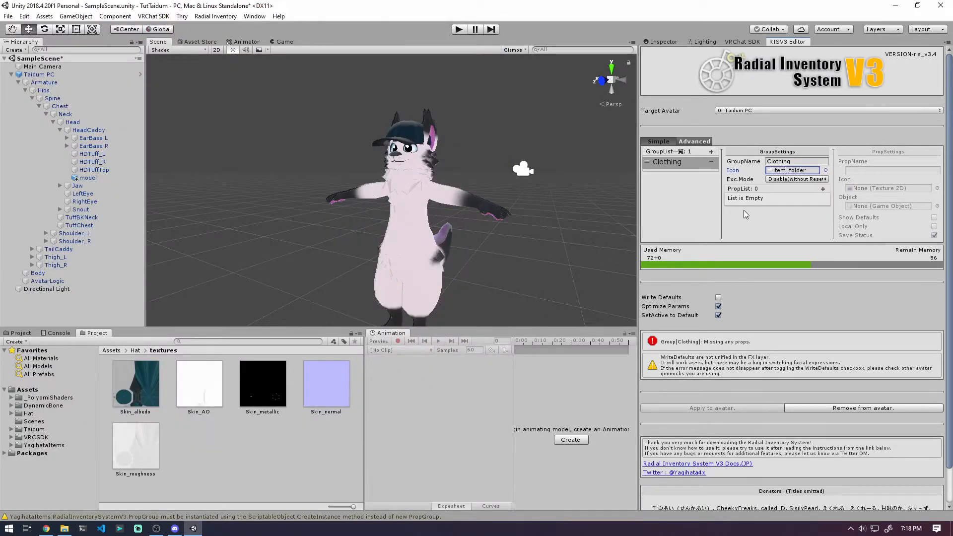
Add a prop to the Clothing group and keep the group's exclusive mode at Disable(Without Reset)
click(823, 190)
click(803, 206)
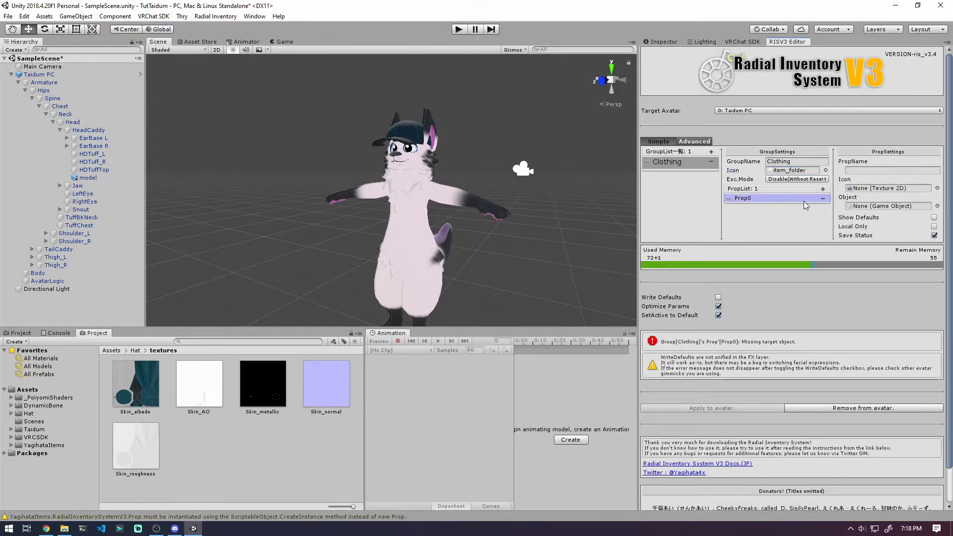
click(865, 172)
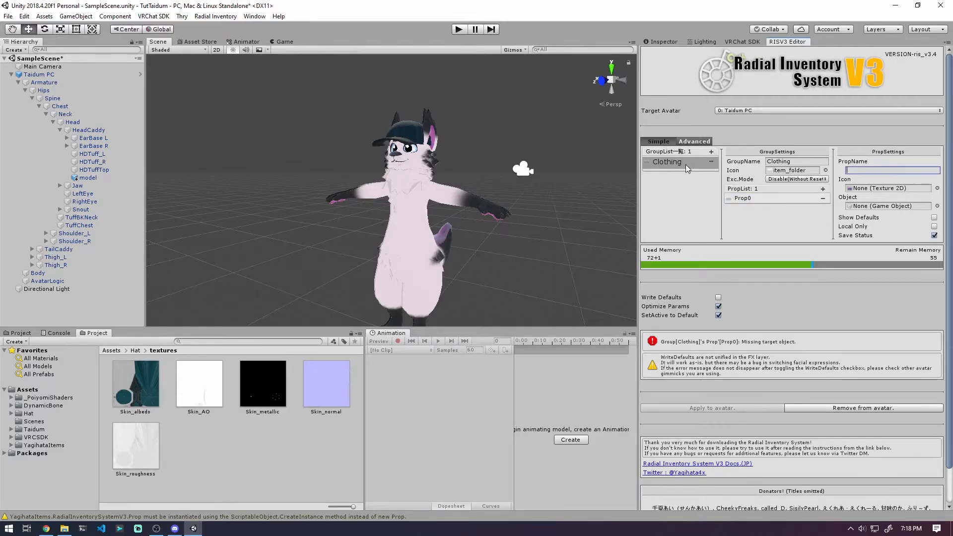
click(790, 180)
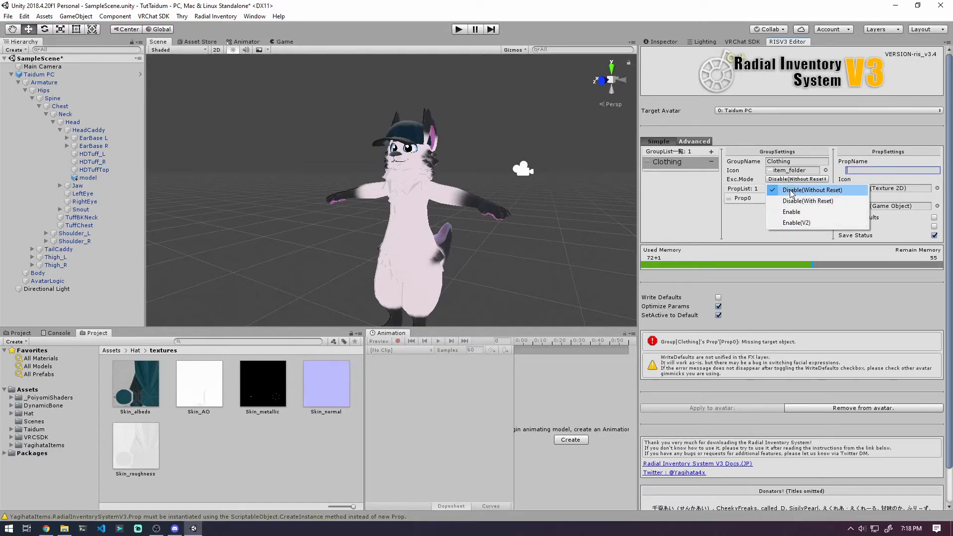
click(791, 193)
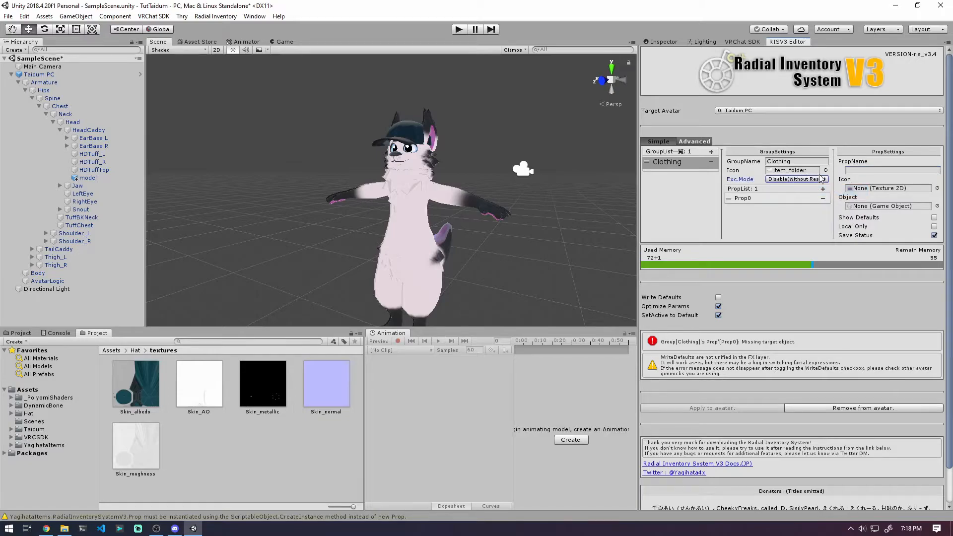
Name the new prop Hat and give it the symbol_magic icon
click(760, 199)
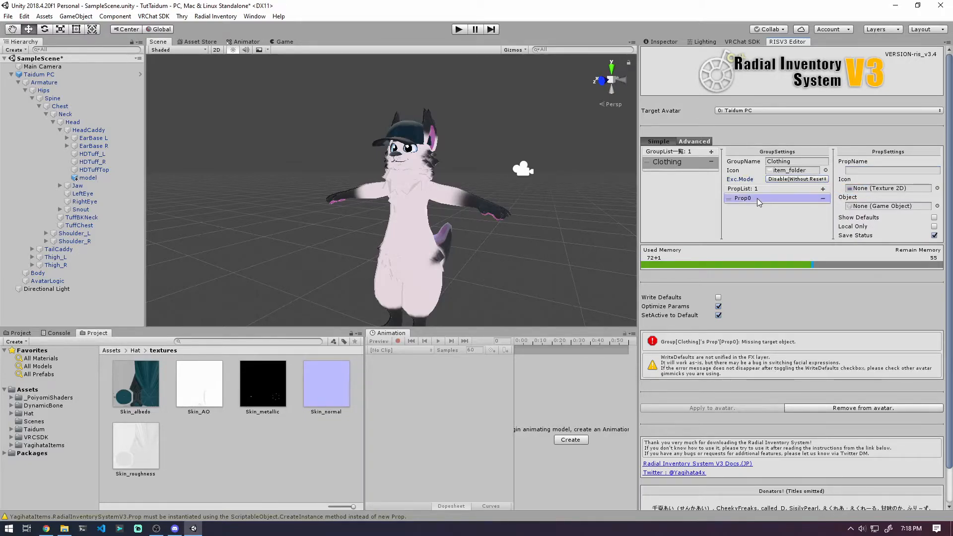
click(860, 171)
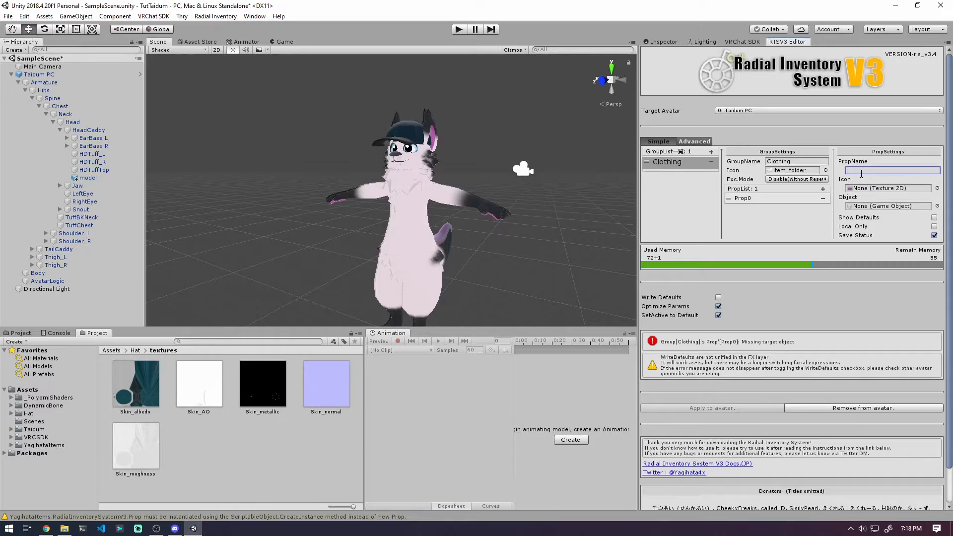
key(super)
text(Hat)
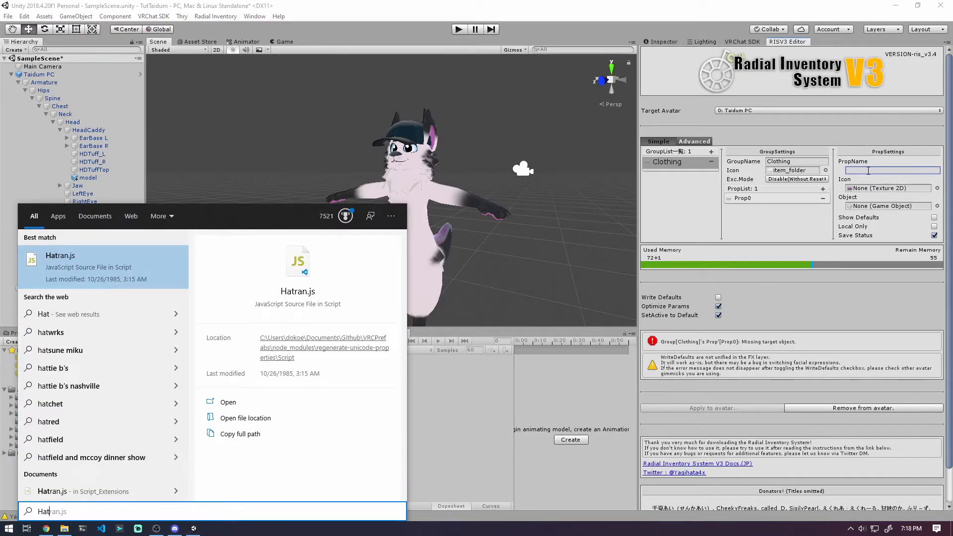
click(853, 172)
text(Hat)
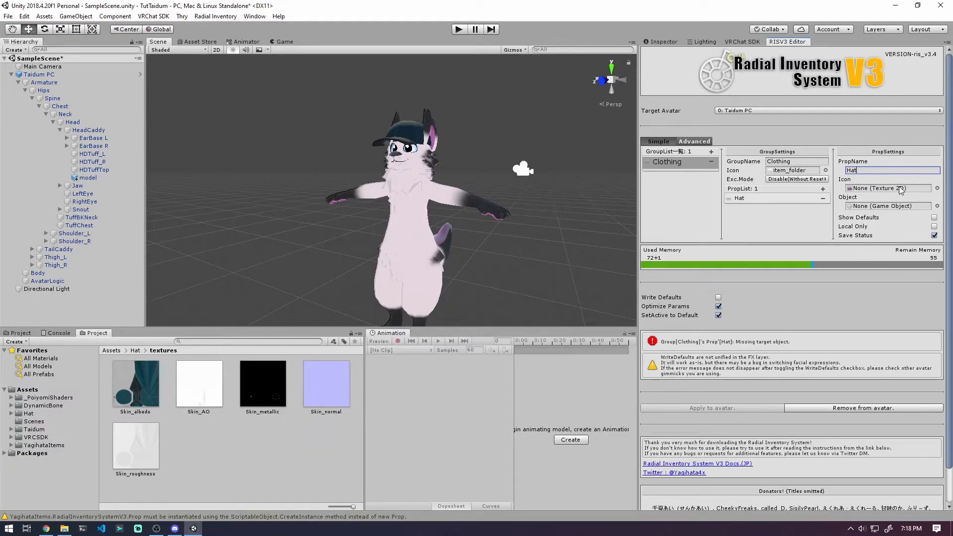
click(937, 188)
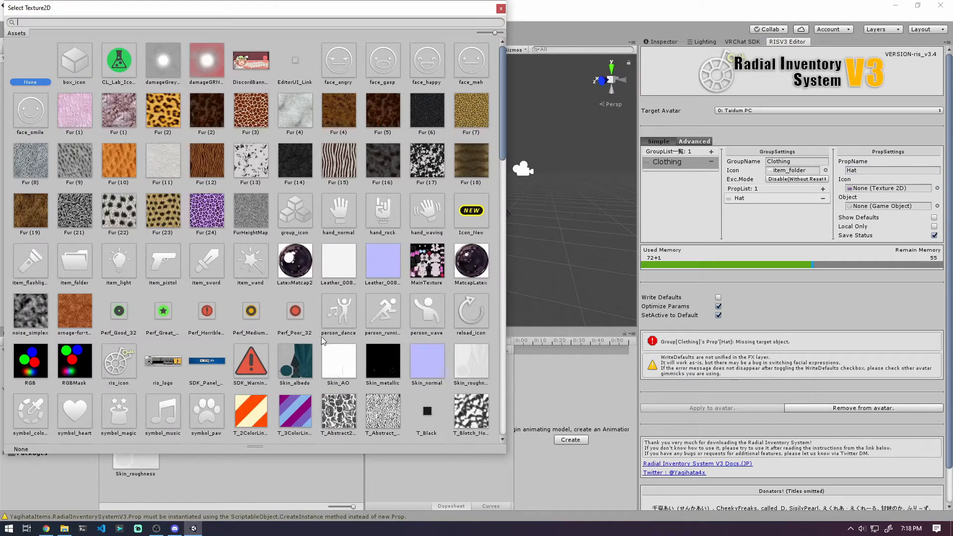
scroll(258, 367, down, 1)
double_click(109, 391)
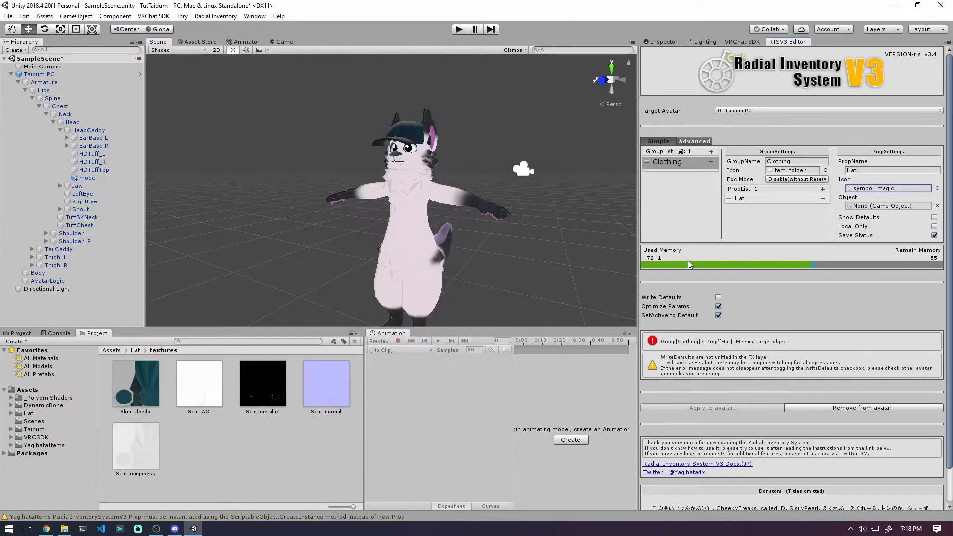
Rename the cap's object under HeadCaddy to Hatmodel and assign it as the Hat prop's object
click(88, 180)
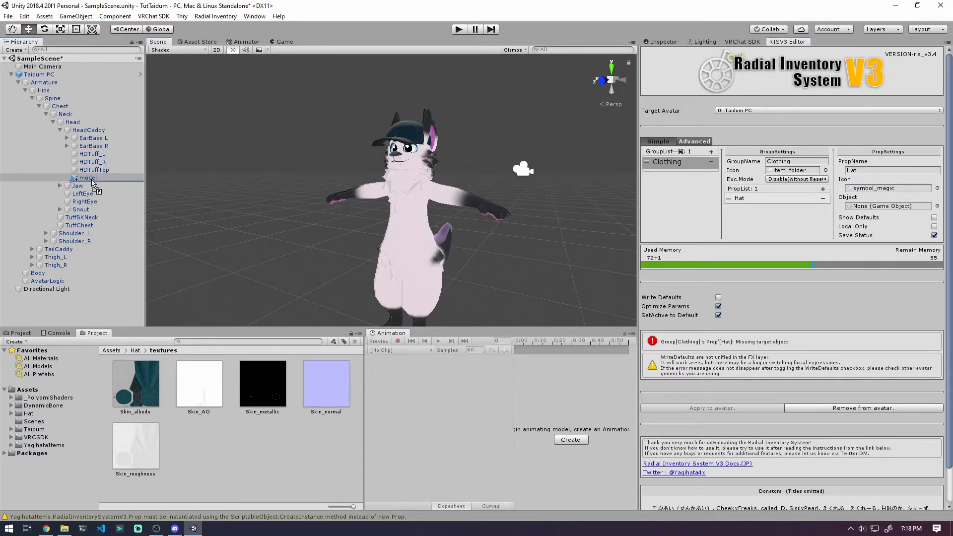
click(660, 41)
click(667, 54)
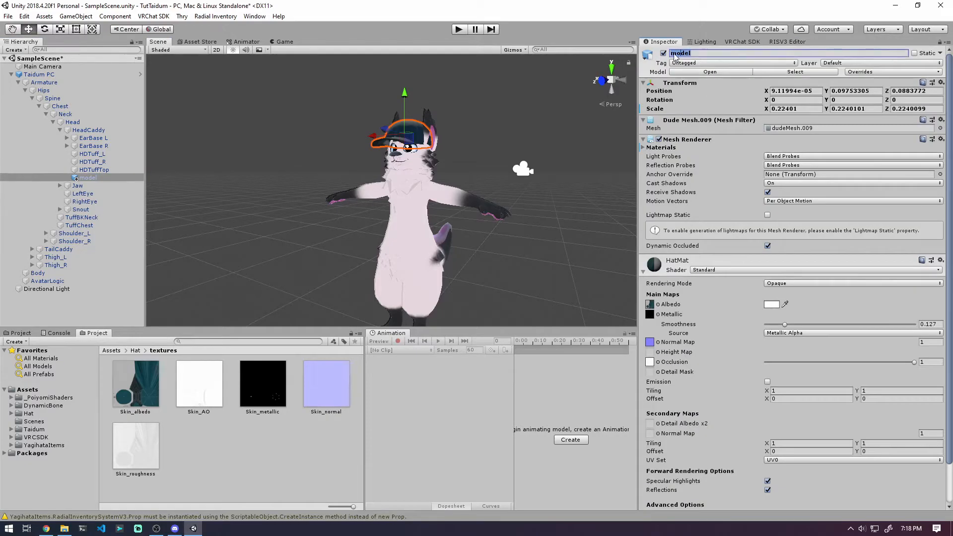
text(Hat)
click(784, 42)
drag(83, 181, 865, 208)
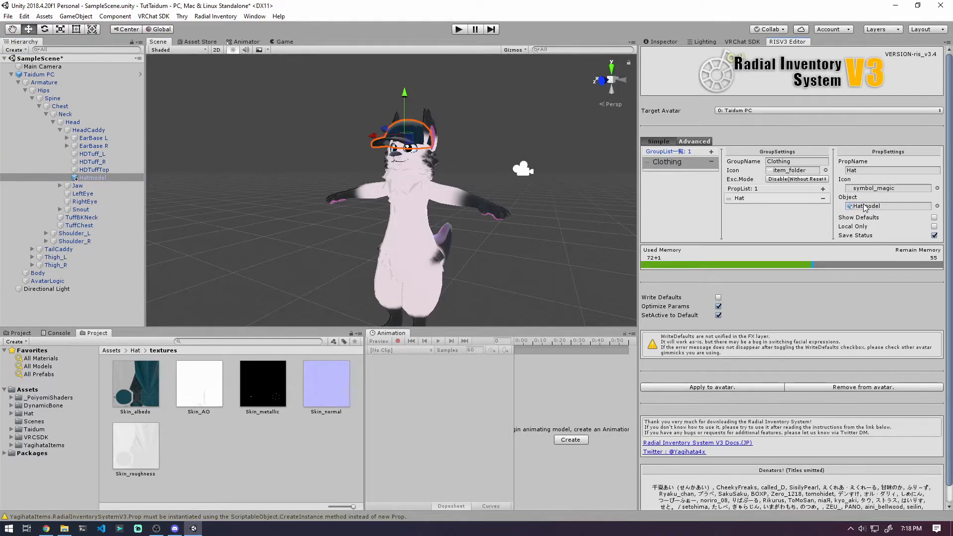
Turn on Show Defaults for the Hat prop and keep Save Status enabled
middle_drag(569, 235, 538, 246)
mouse_move(537, 247)
right_down()
mouse_move(530, 242)
mouse_move(541, 229)
right_up()
click(935, 218)
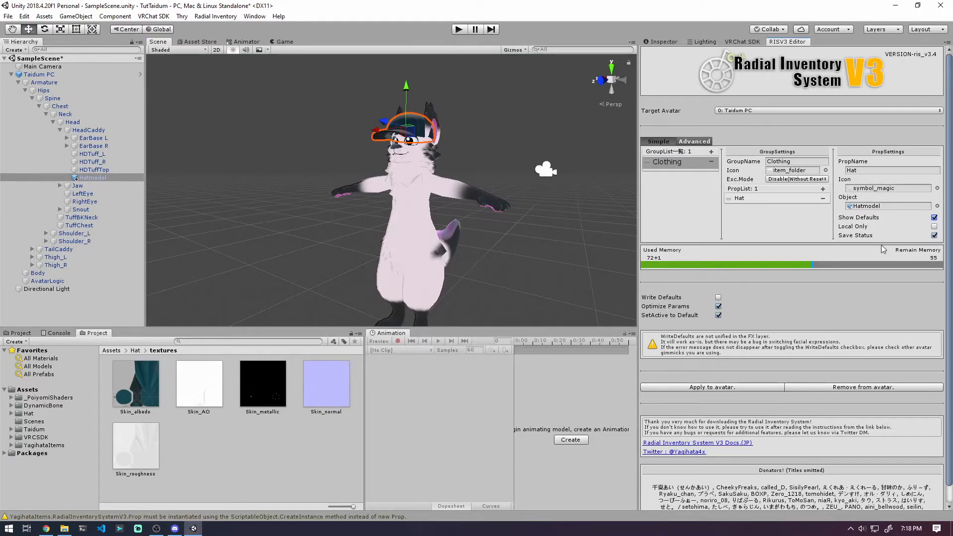
click(934, 235)
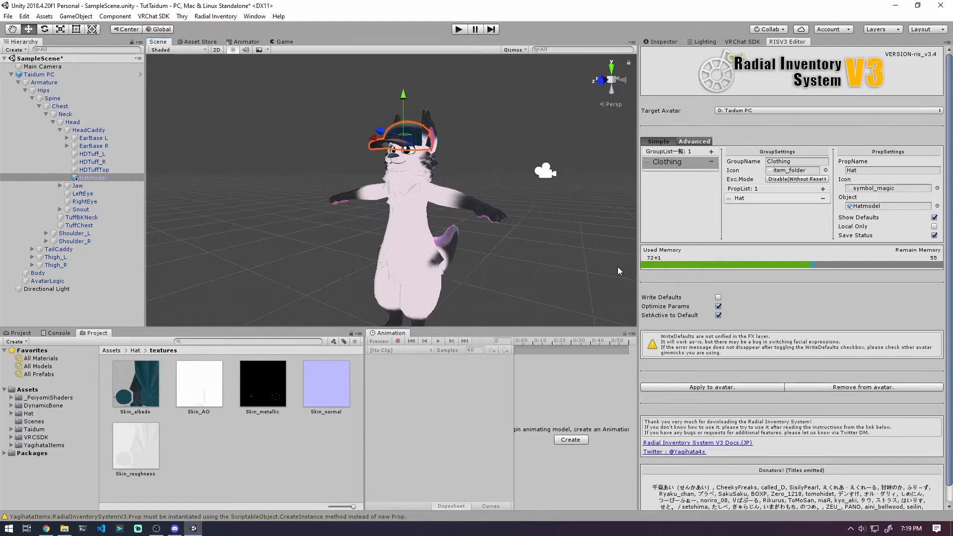
Enable Write Defaults and apply the radial inventory to the avatar
click(718, 297)
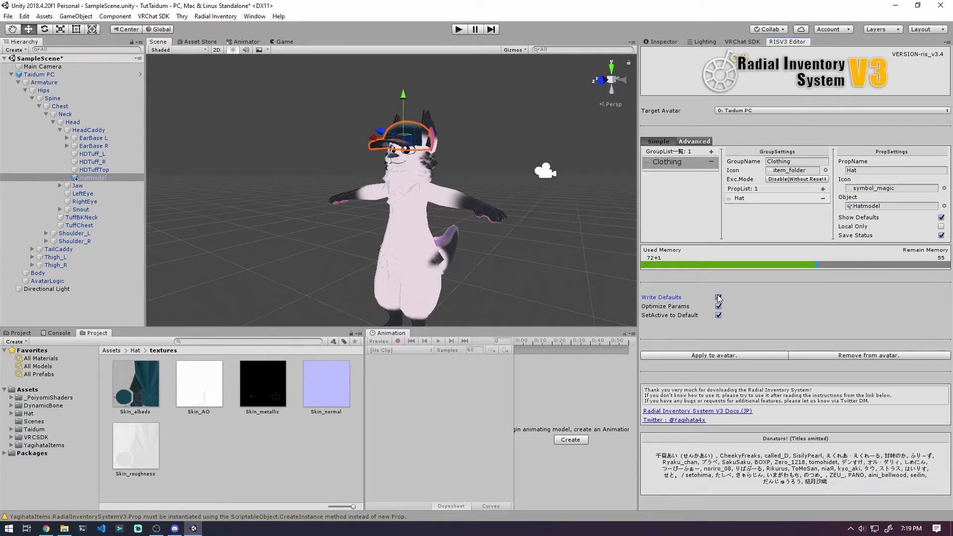
click(718, 298)
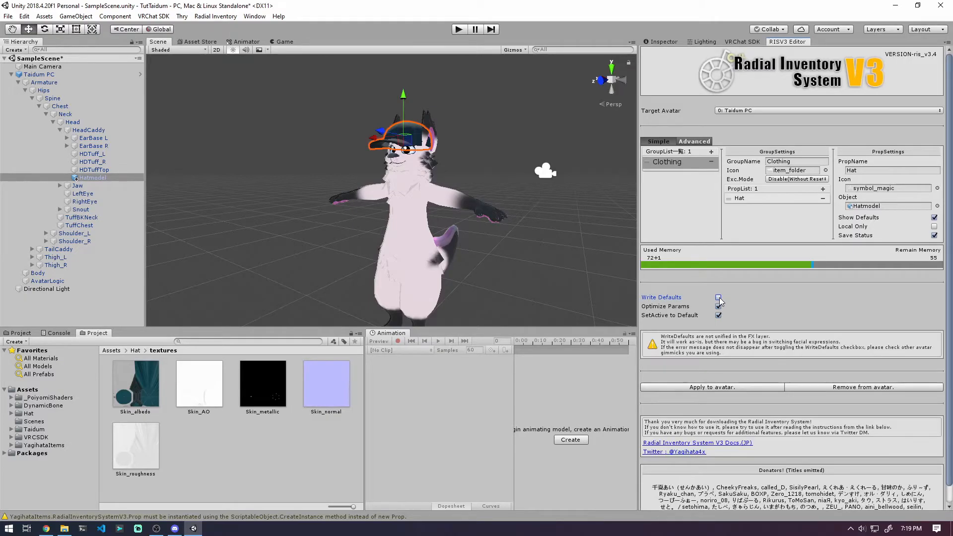
click(718, 298)
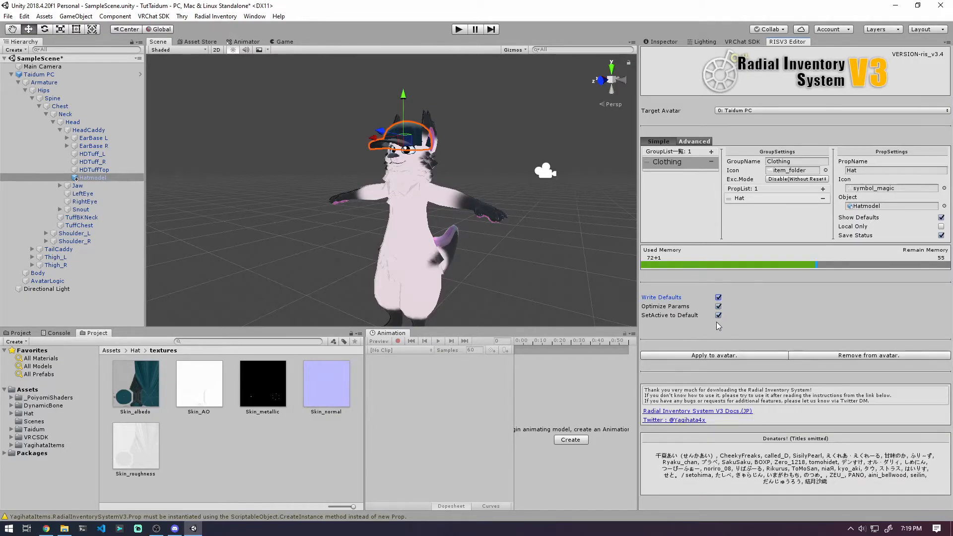
click(728, 354)
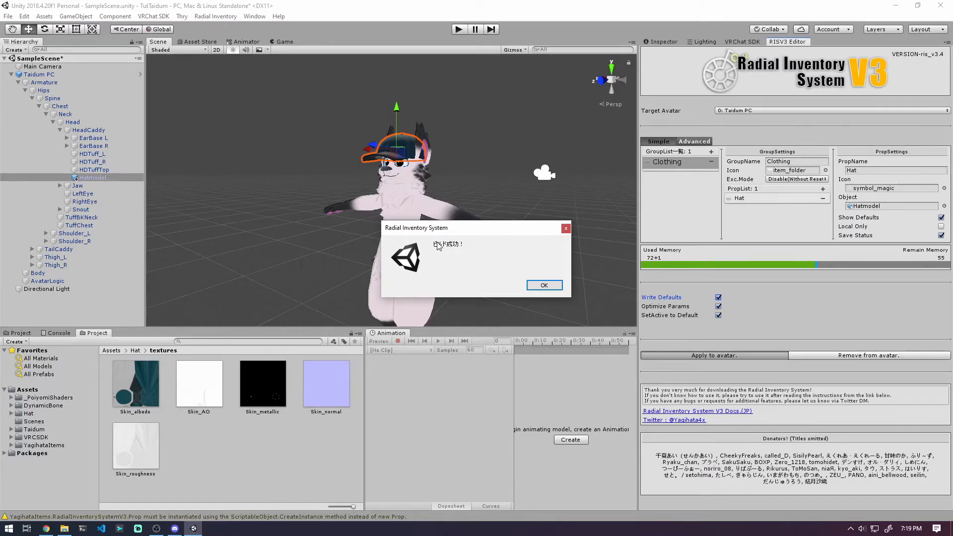
click(544, 285)
Examine the Taidum PC avatar's Blueprint ID field and its avatar descriptor settings, including eye look, playable layers and expressions
middle_drag(546, 279, 551, 227)
click(662, 42)
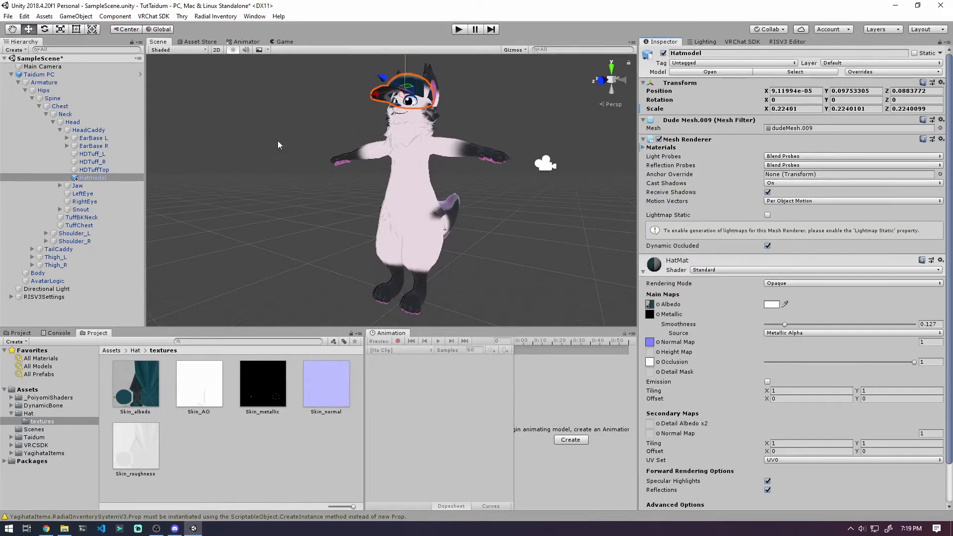
click(50, 75)
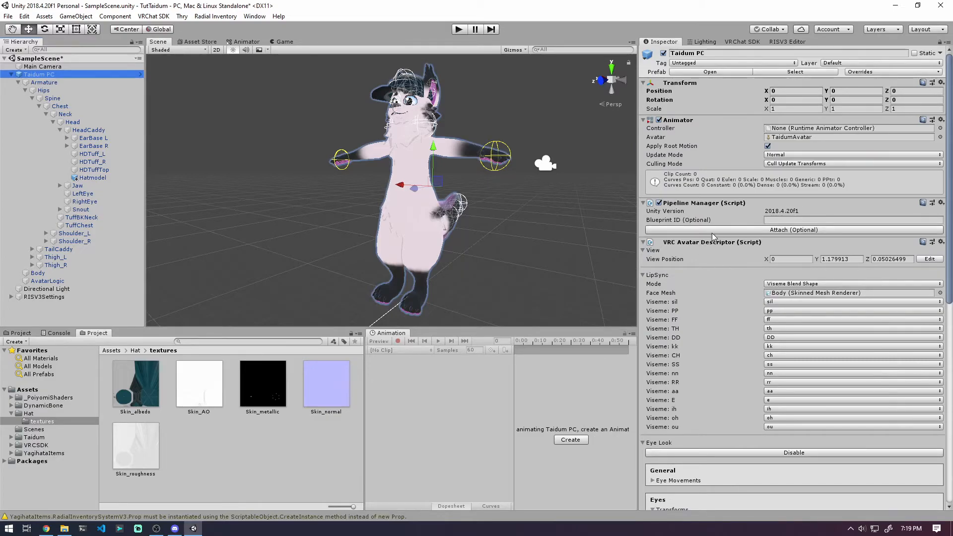
click(772, 219)
scroll(794, 298, down, 5)
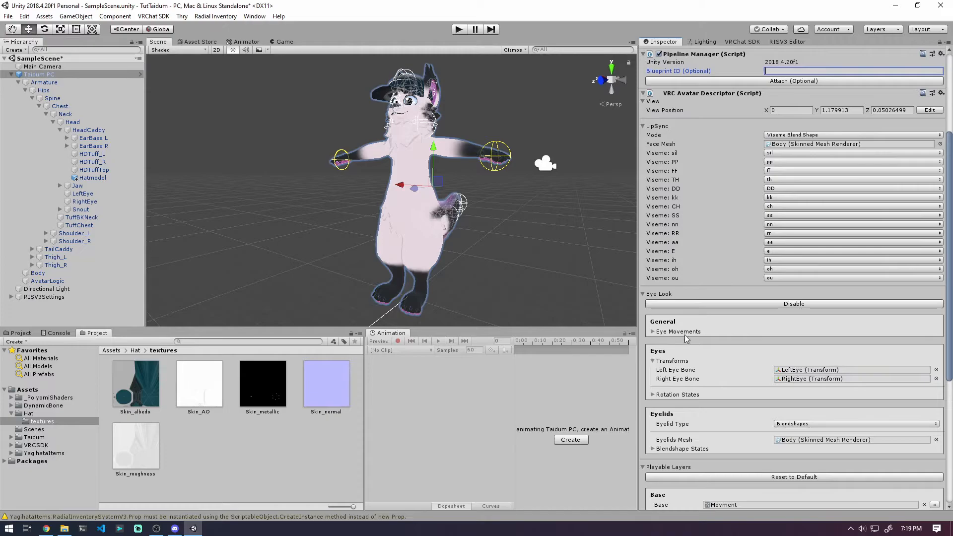
scroll(724, 354, down, 5)
scroll(731, 395, down, 3)
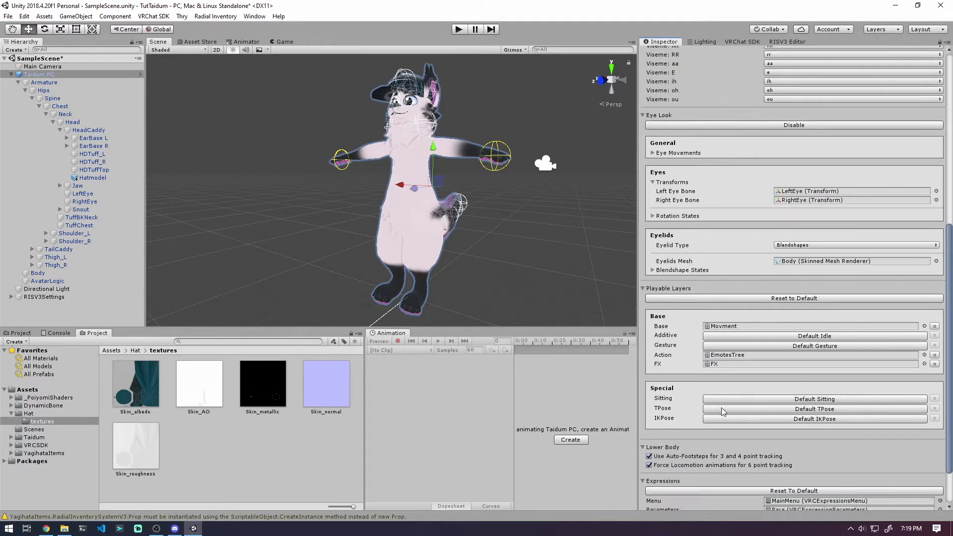
scroll(744, 449, up, 13)
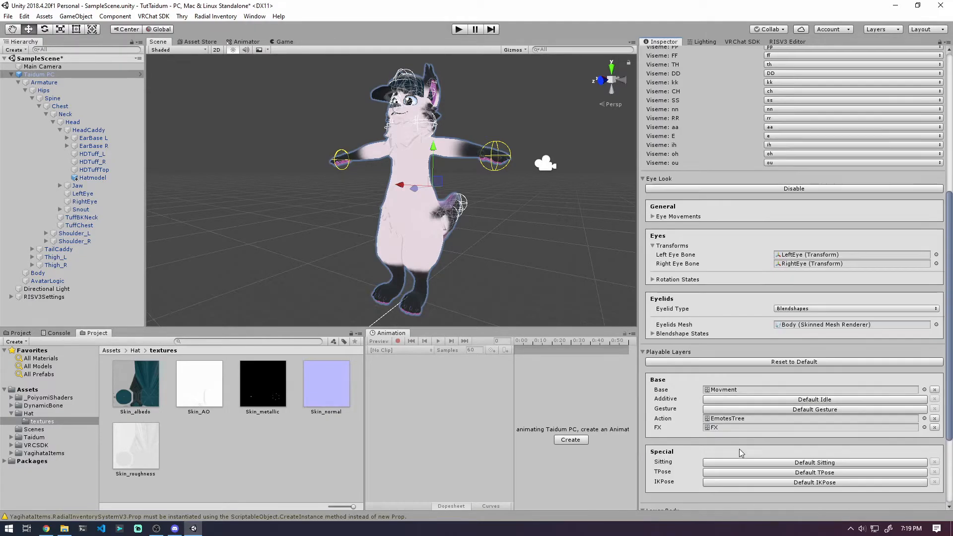
Auto-fix the blendshape normals and mipmap streaming errors in the VRChat SDK Builder and look over the remaining checks
click(742, 41)
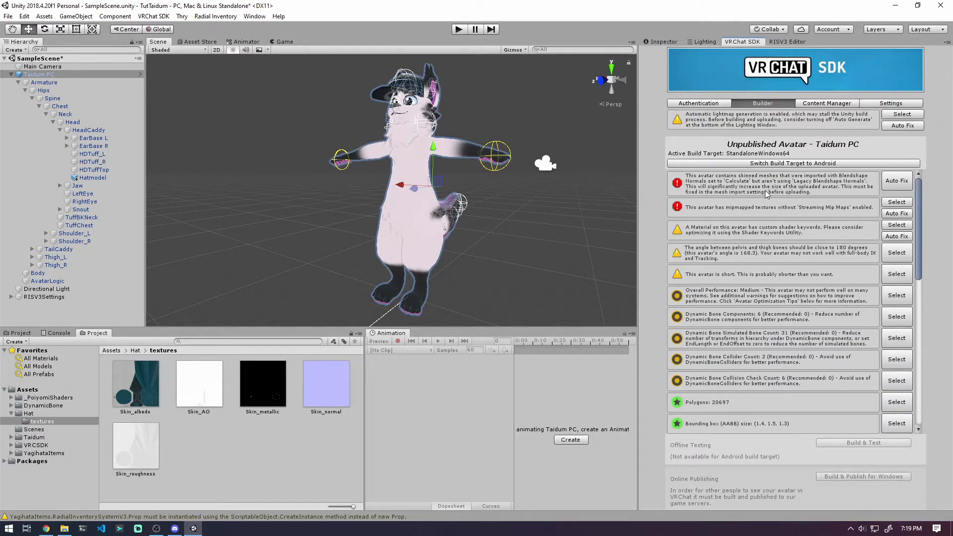
click(896, 182)
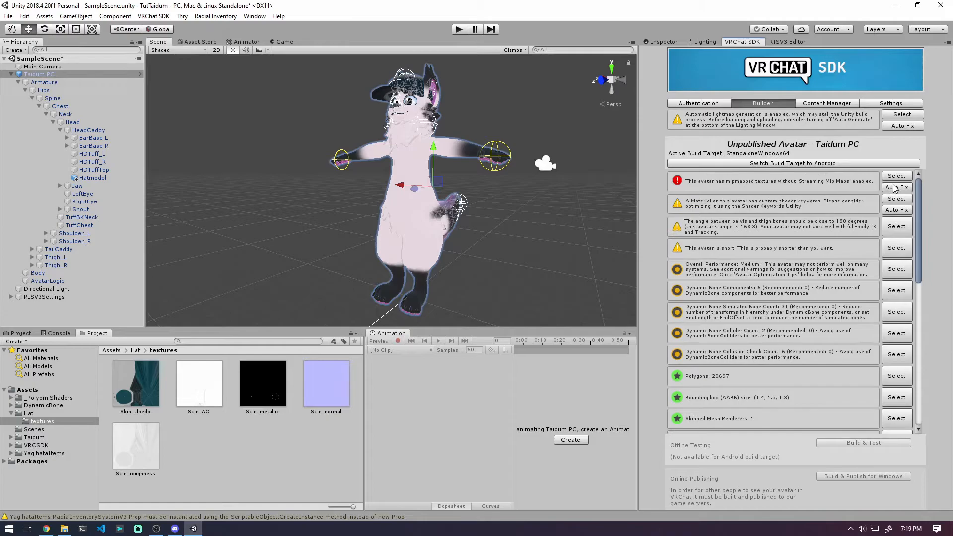
click(898, 189)
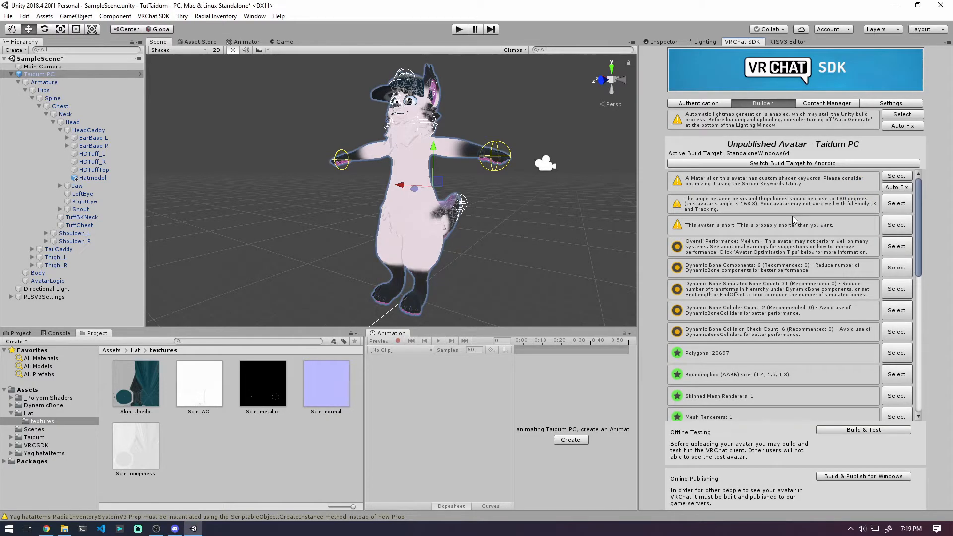
scroll(794, 223, down, 5)
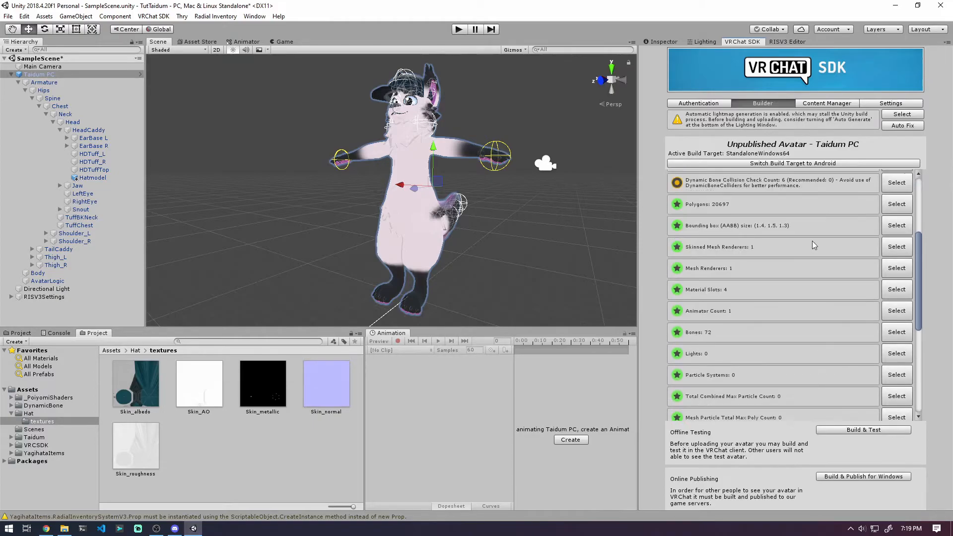
Build the Taidum PC avatar as an offline test avatar and dismiss the completion message
scroll(763, 289, down, 5)
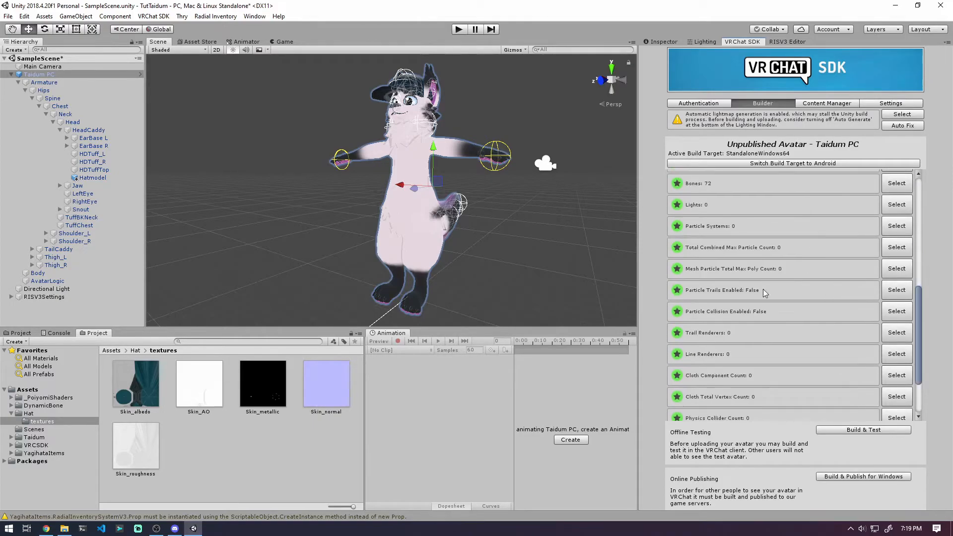
click(830, 429)
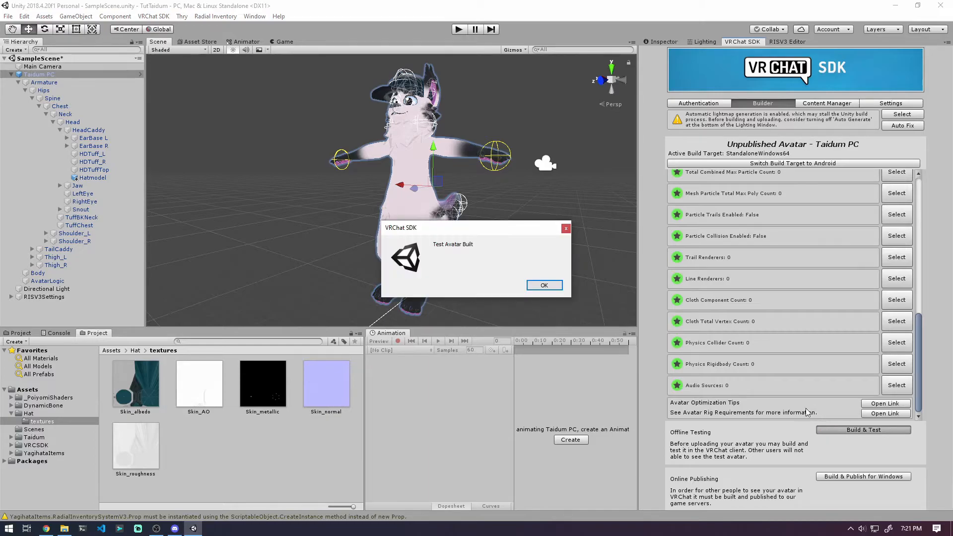
click(544, 286)
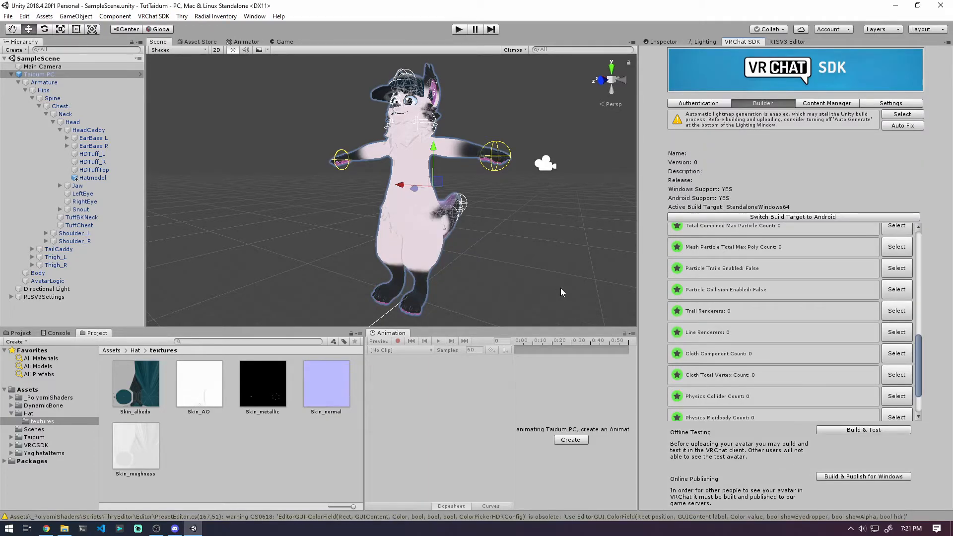
Switch to Steam and launch VRChat from the library in Desktop (Non-VR) mode
click(851, 529)
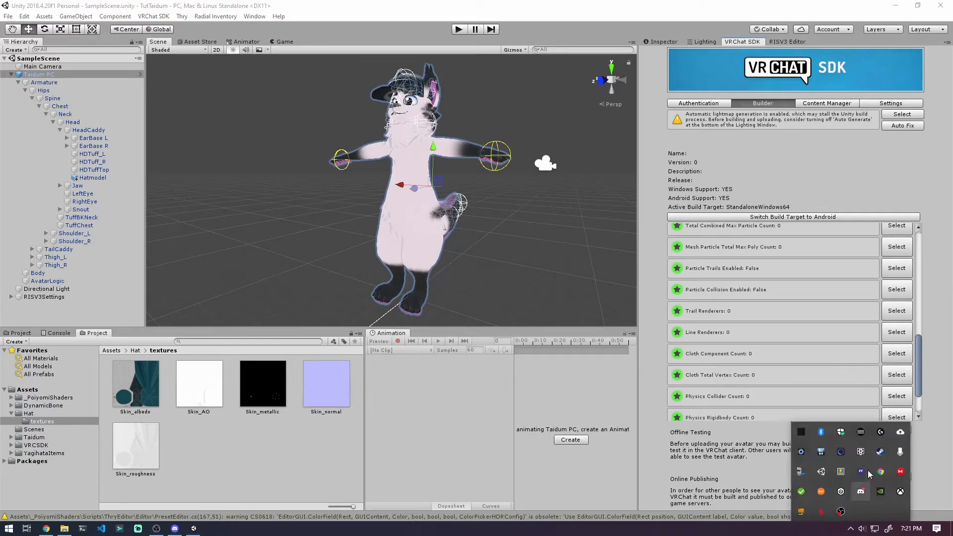
click(877, 455)
click(121, 27)
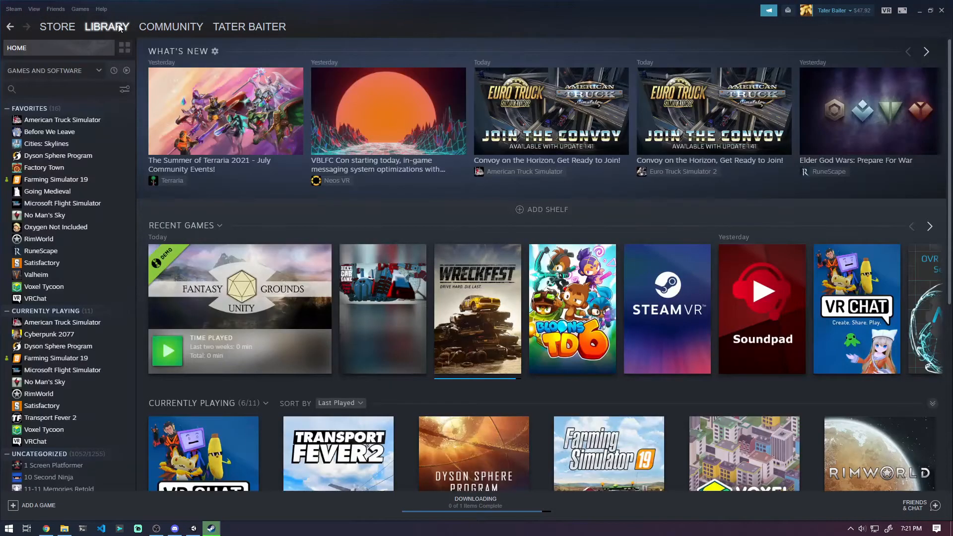
click(872, 296)
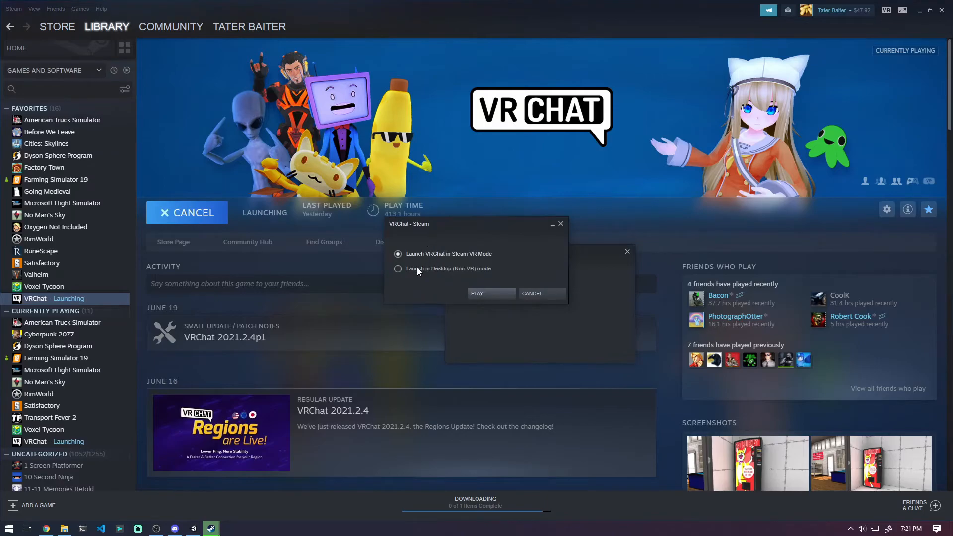
click(397, 269)
click(491, 293)
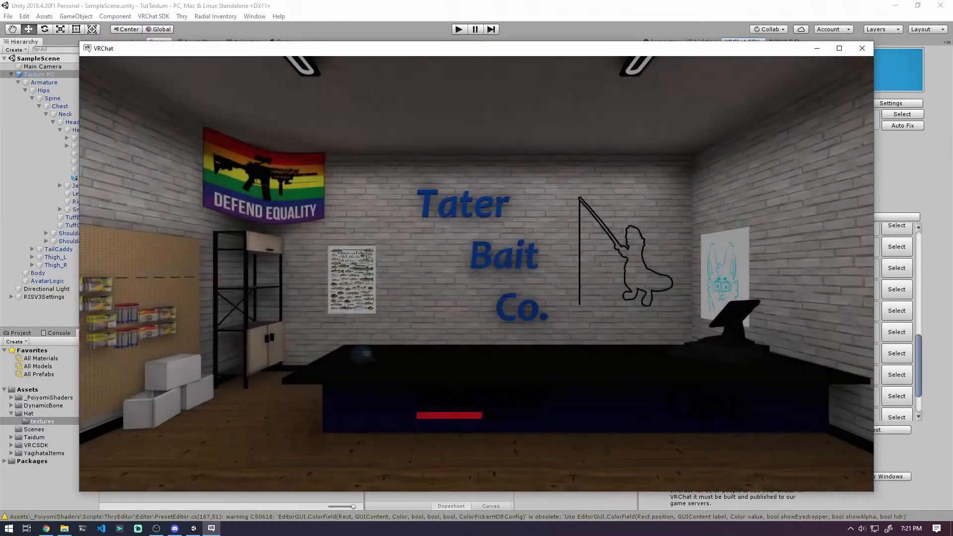
Turn on the mirror in the VRChat world and change into the newly built Taidum test avatar
key(w)
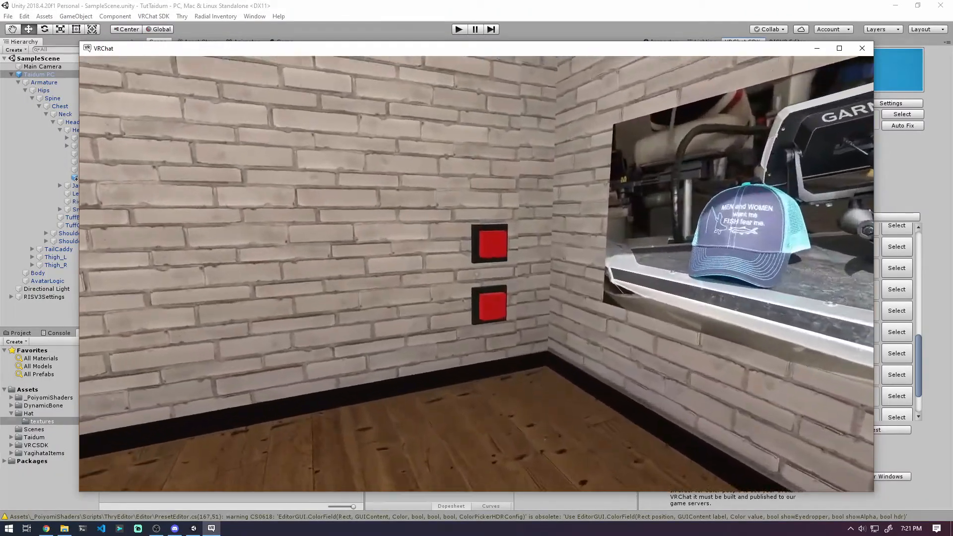
click(477, 273)
key(Escape)
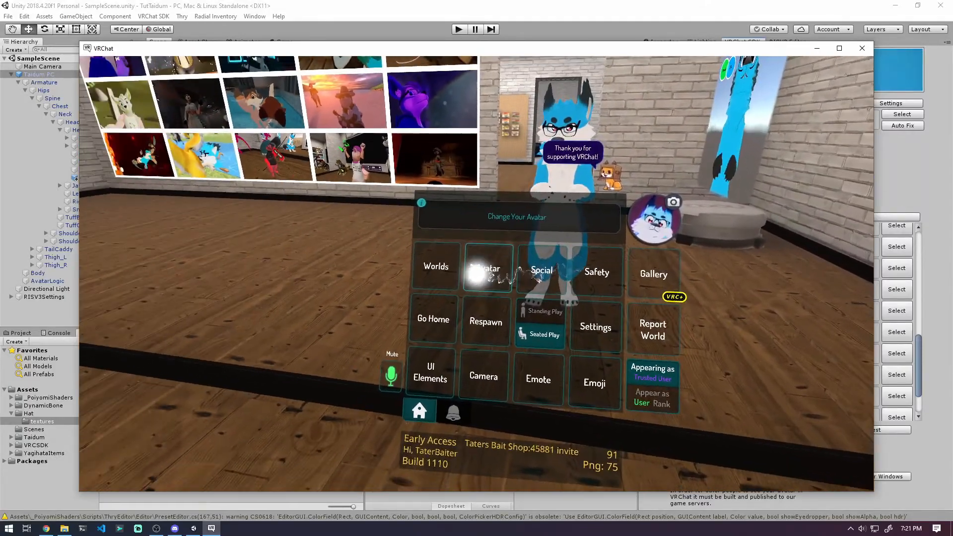
click(450, 271)
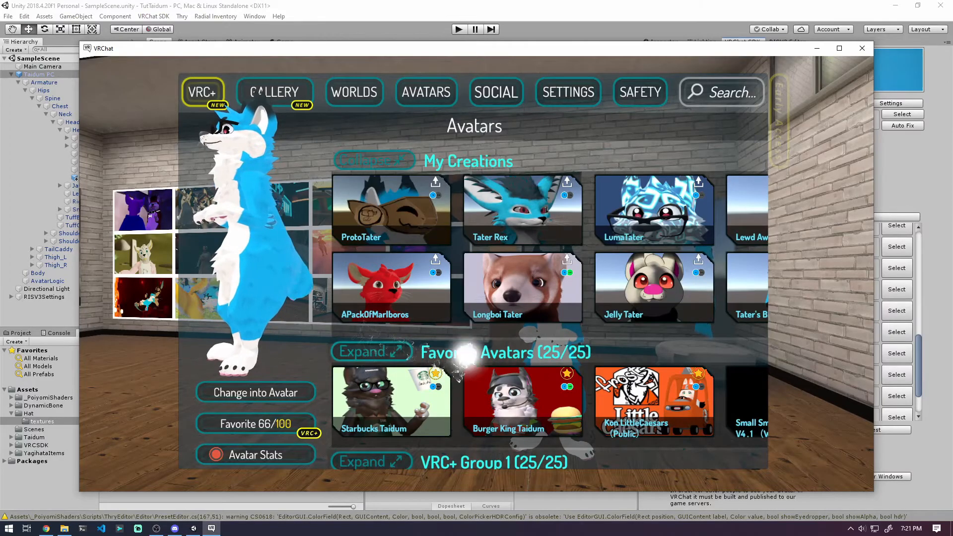
scroll(464, 357, down, 5)
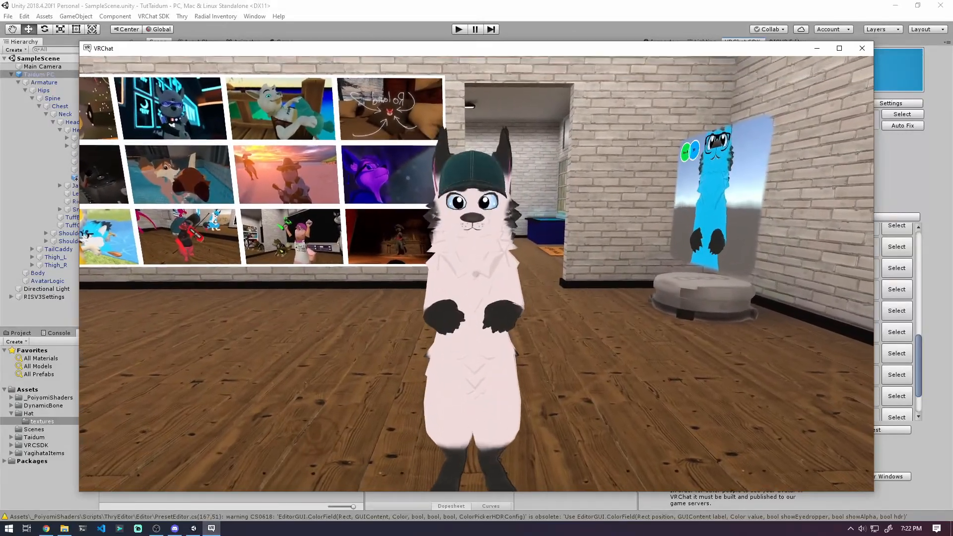
Examine the baseball cap's fit on the avatar in the mirror while moving and looking around
key(w)
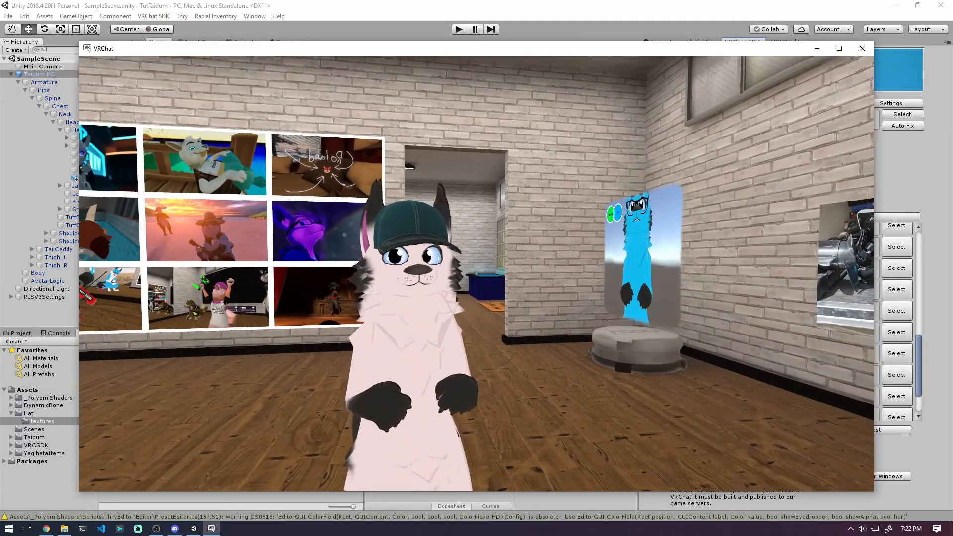
key(s)
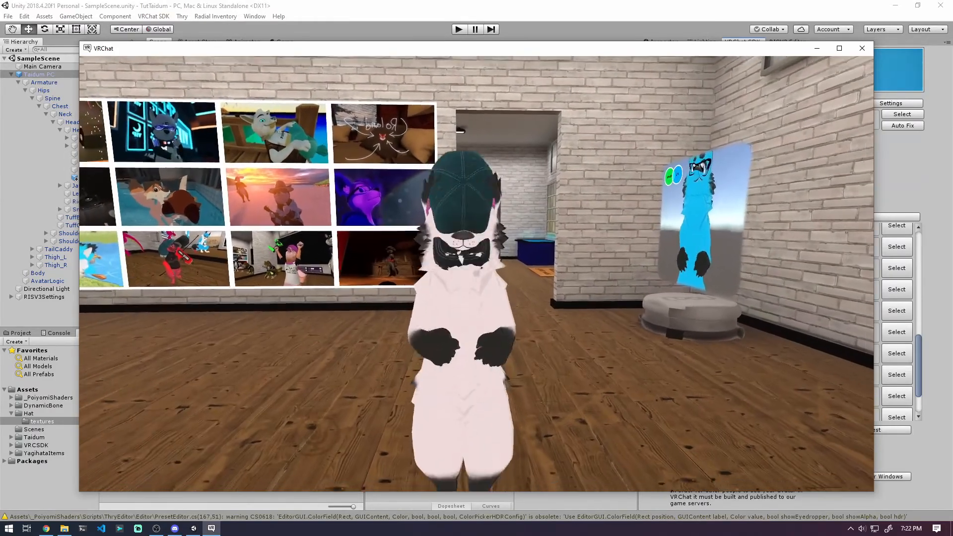
key(w)
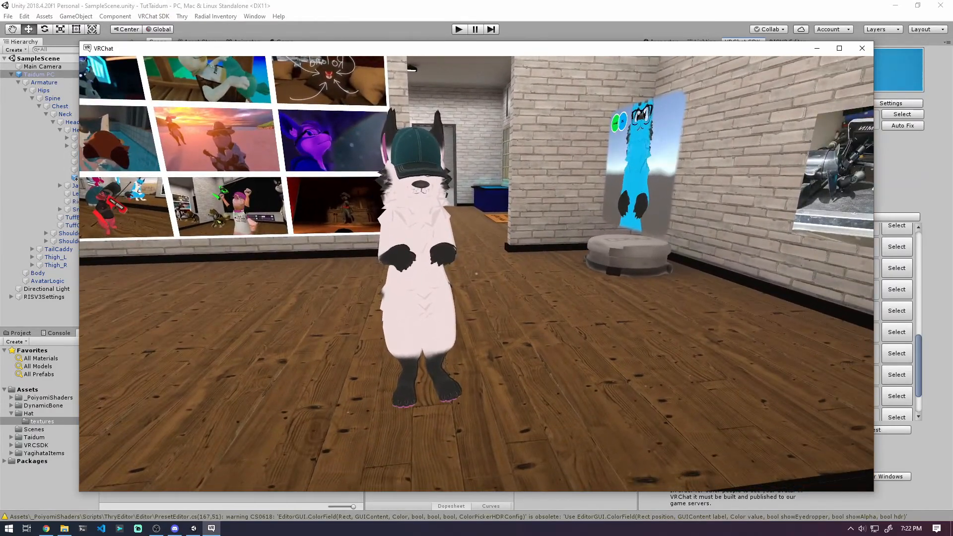
key(w)
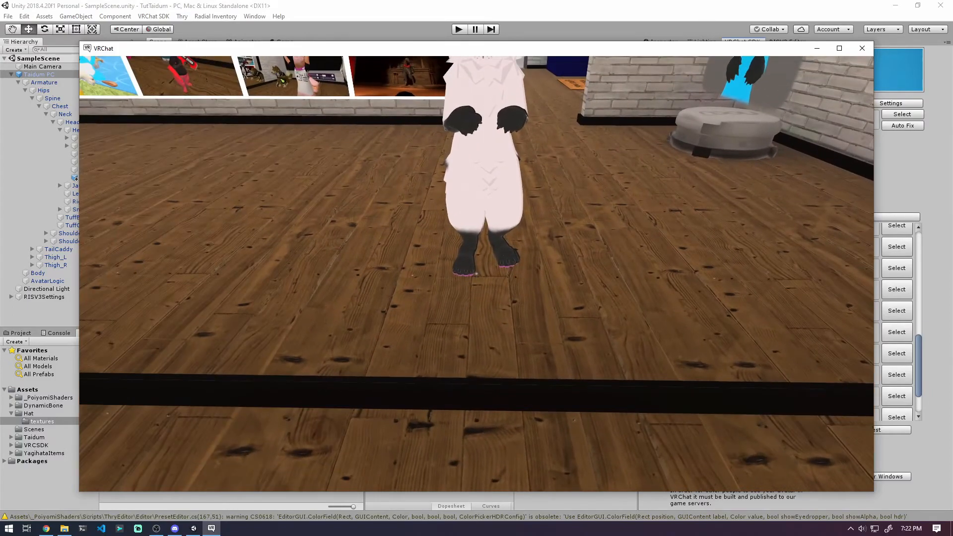
Hide the cap with the Hat toggle in the Clothing group of the avatar's radial inventory
key(r)
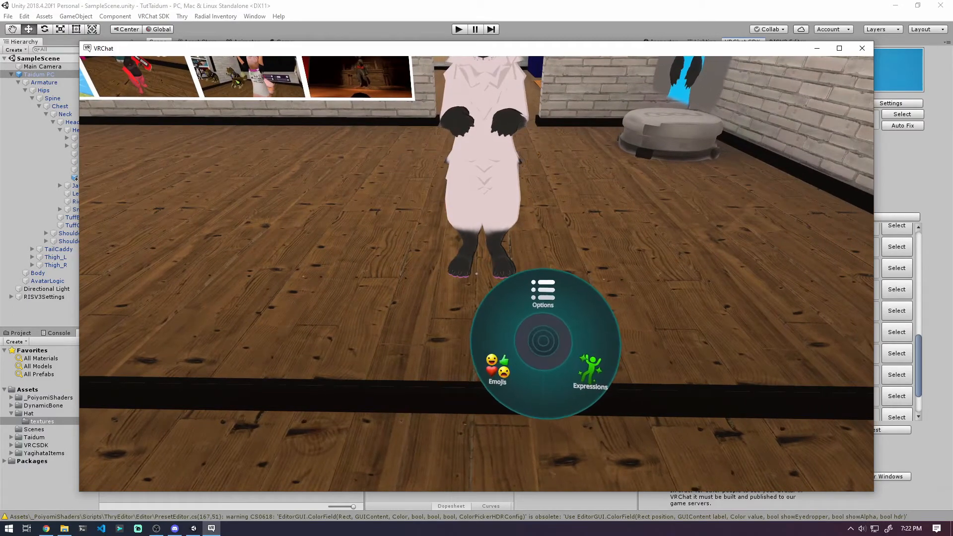
click(551, 344)
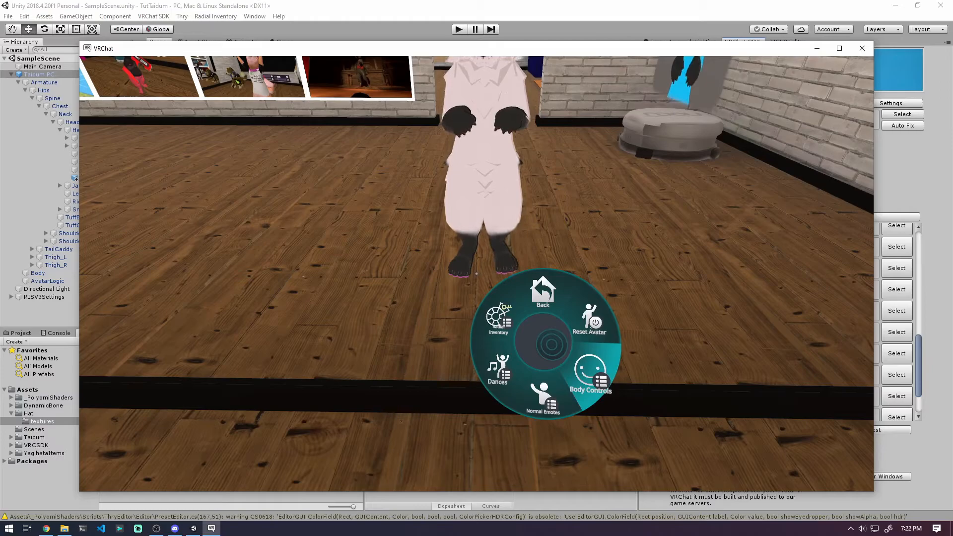
click(532, 338)
click(536, 350)
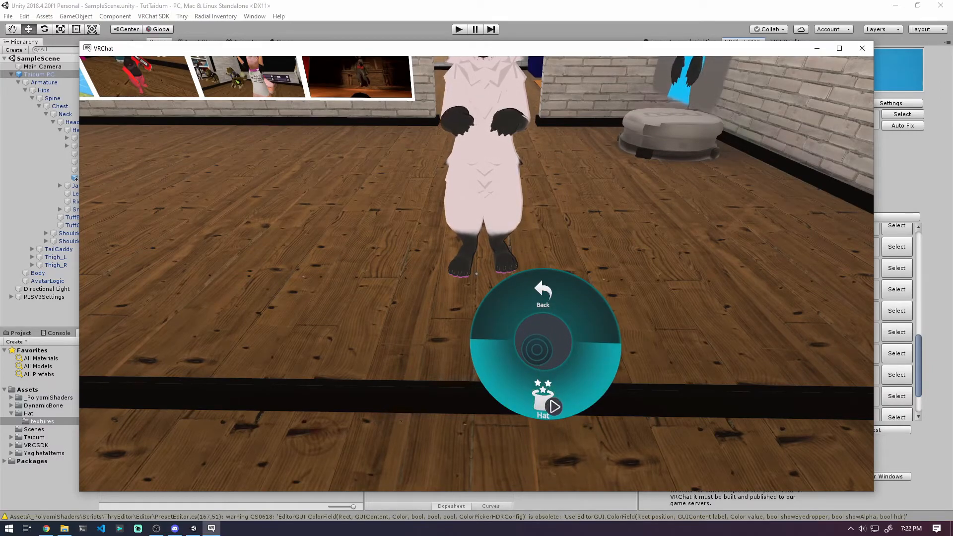
key(r)
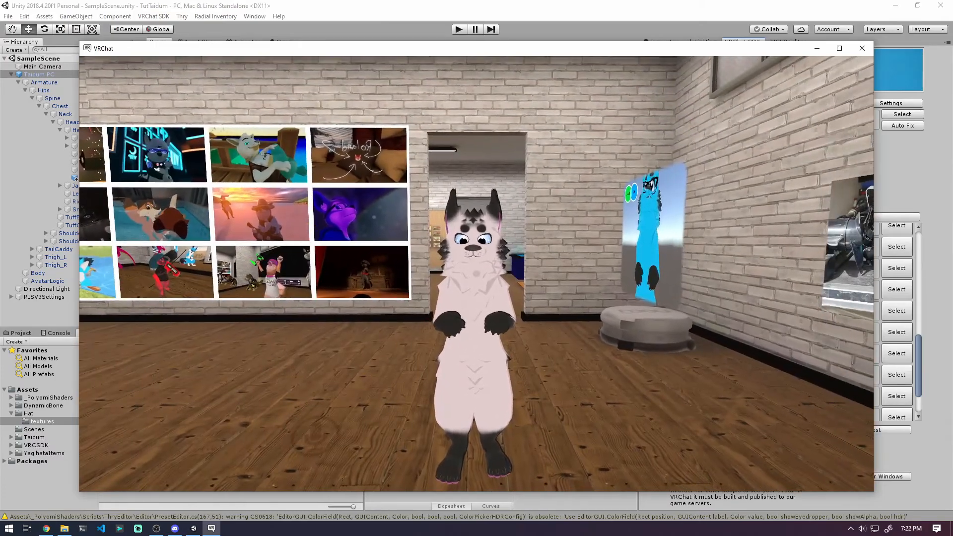
Show the cap again with the Hat toggle and close the expressions menu
key(r)
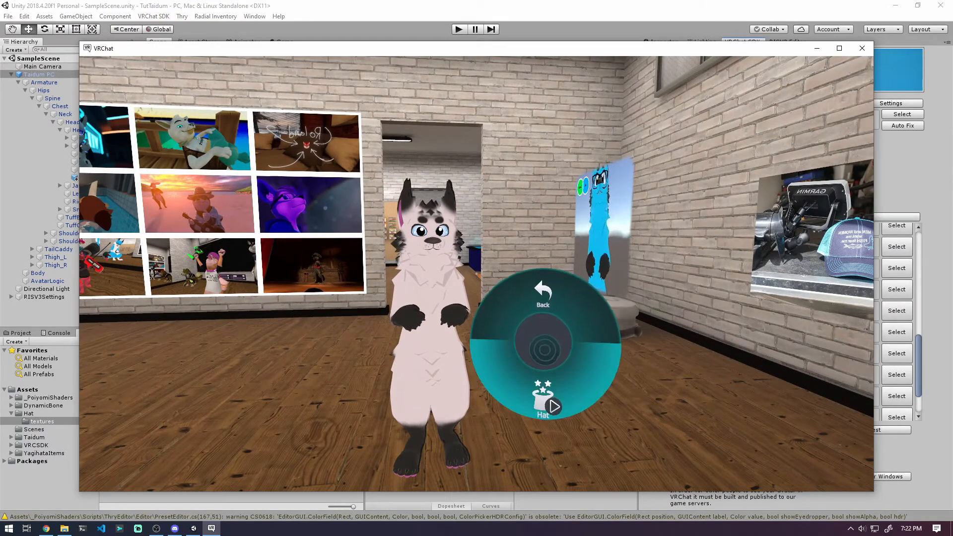
click(545, 353)
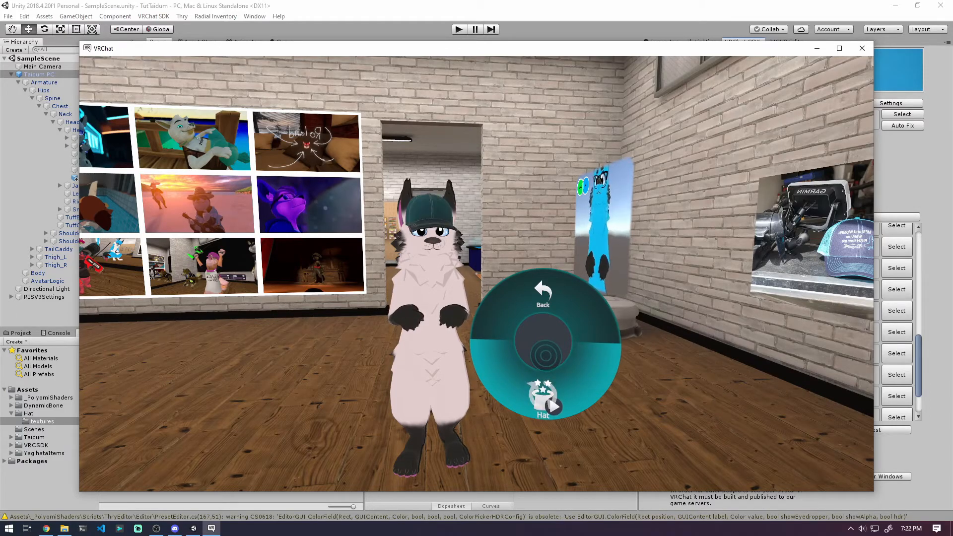
click(546, 355)
key(Escape)
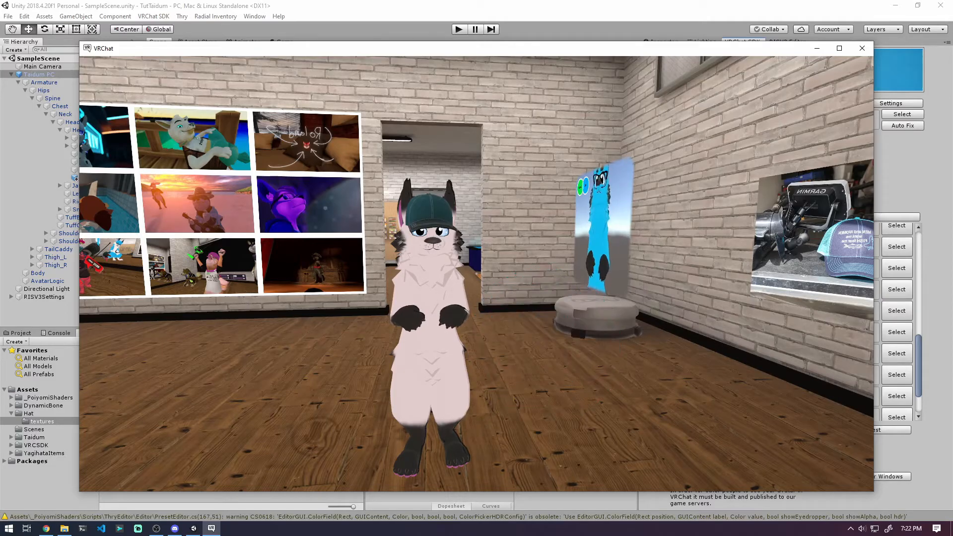
Check the cap in the mirror once more, exit VRChat through its settings and return to Unity
key(Escape)
key(a)
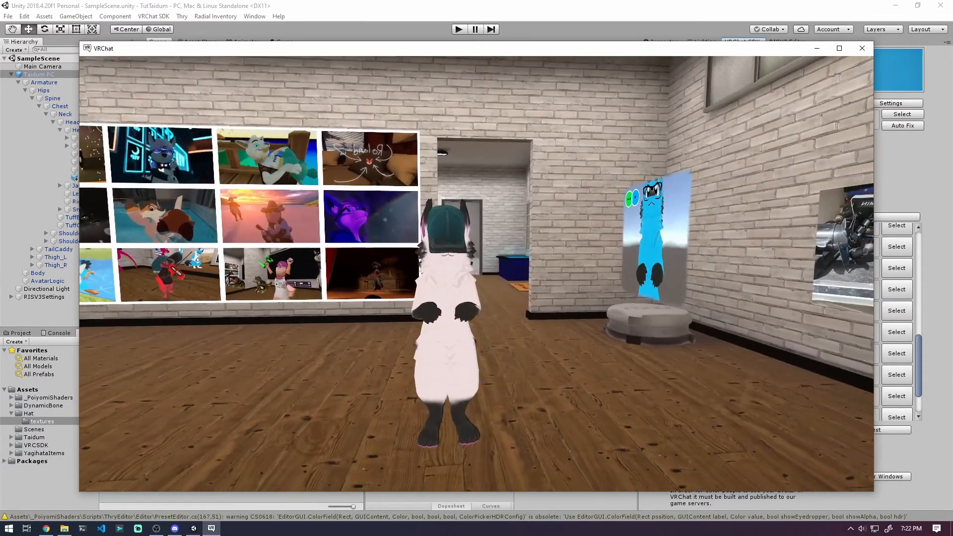
key(Escape)
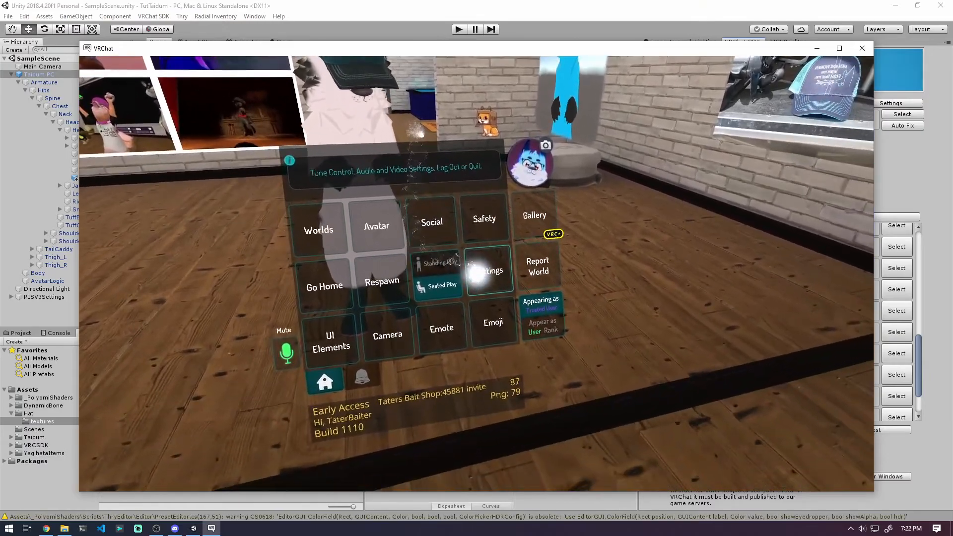
click(477, 272)
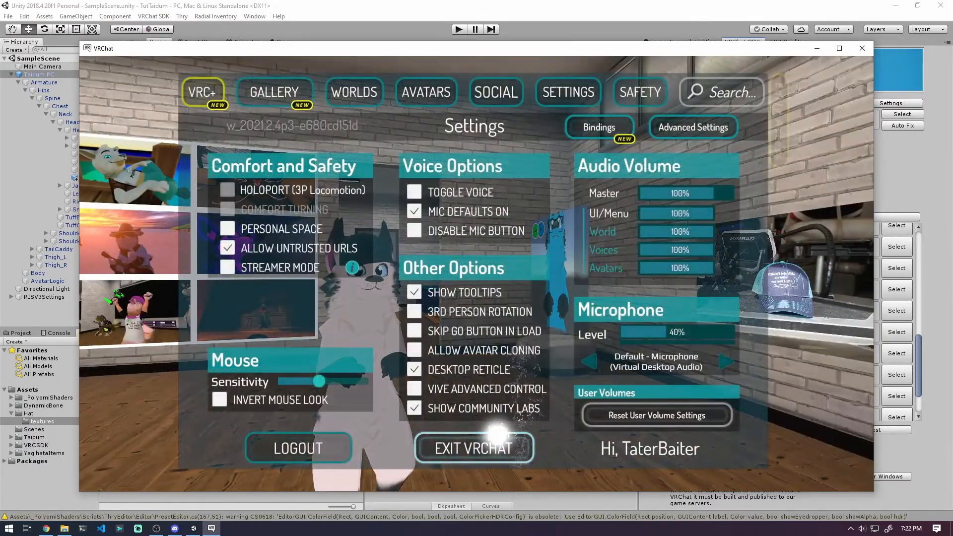
click(481, 441)
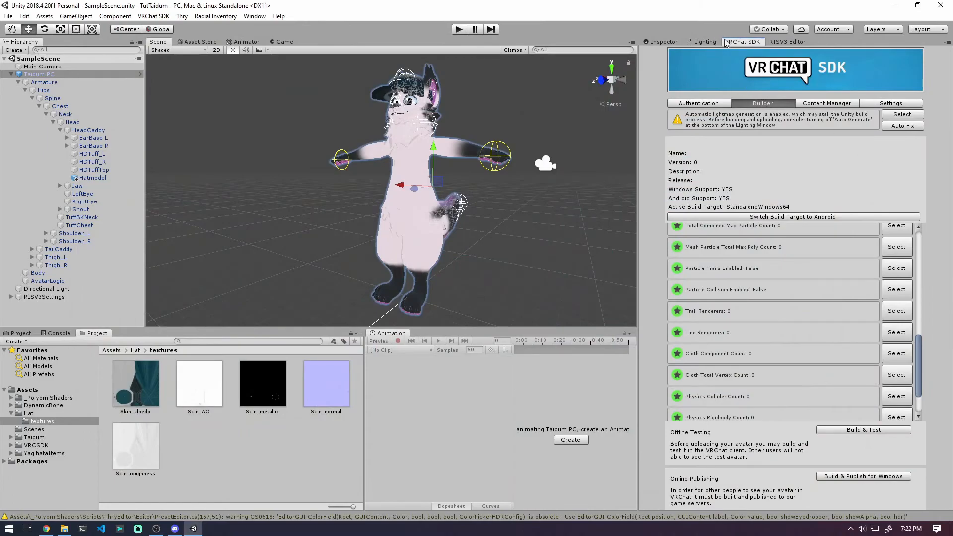
Review the Clothing group and Hat prop settings in the Radial Inventory editor, comparing Simple and Advanced modes
click(784, 42)
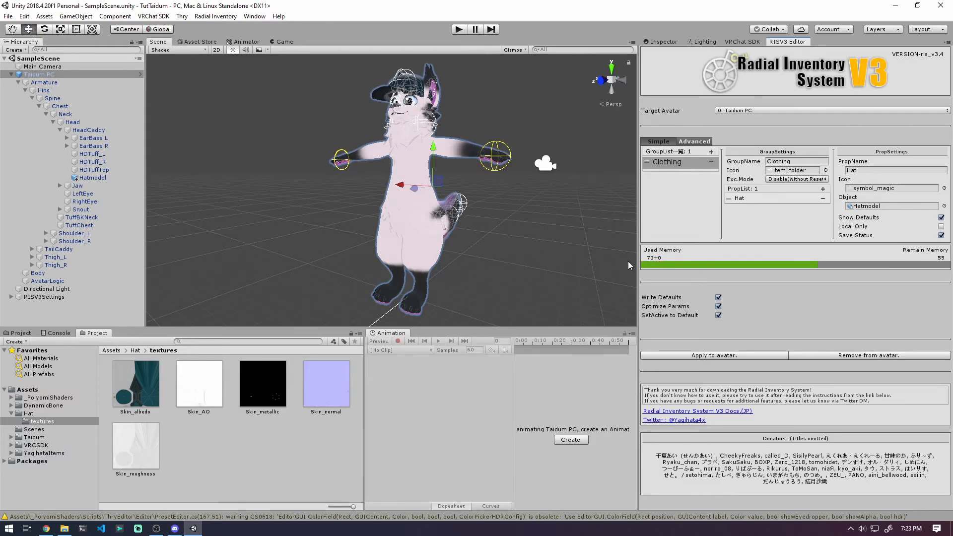
middle_drag(576, 266, 567, 236)
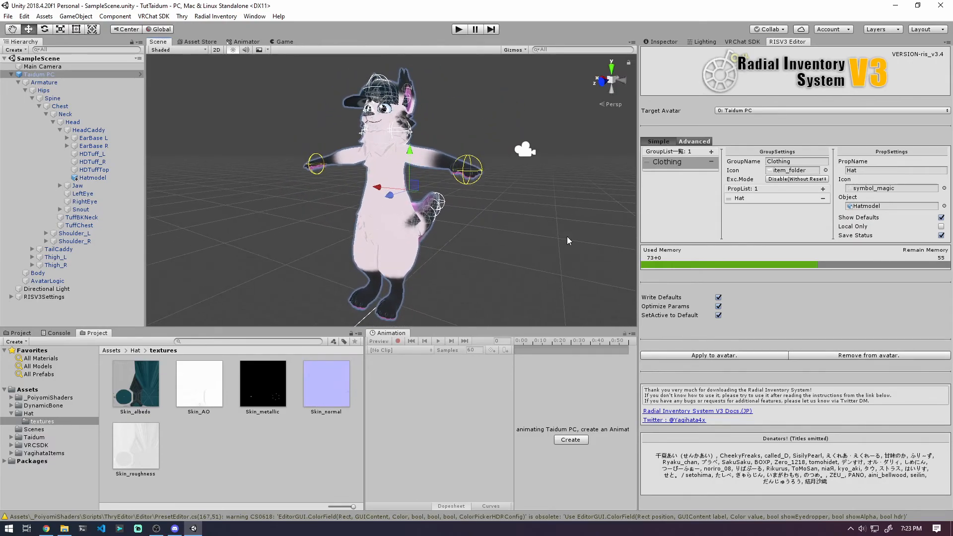
click(686, 143)
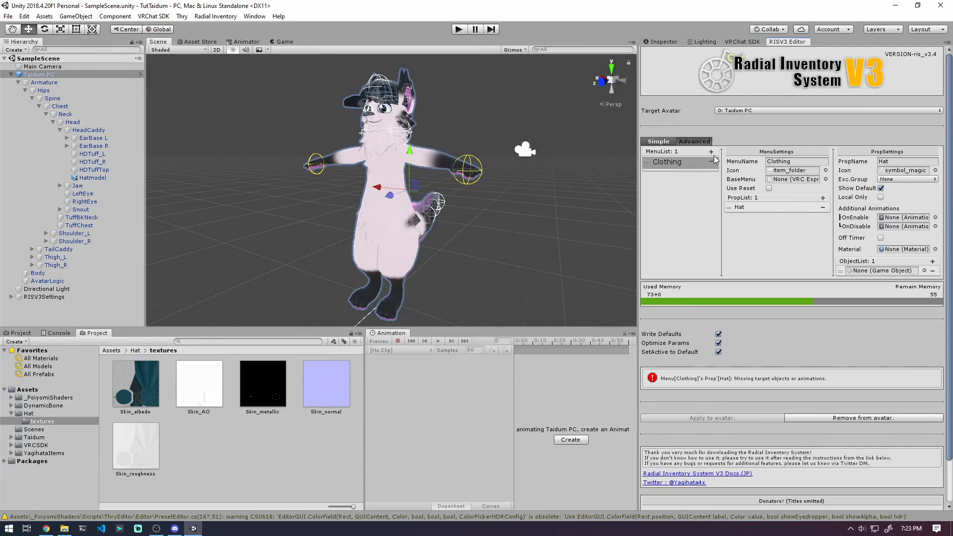
click(671, 141)
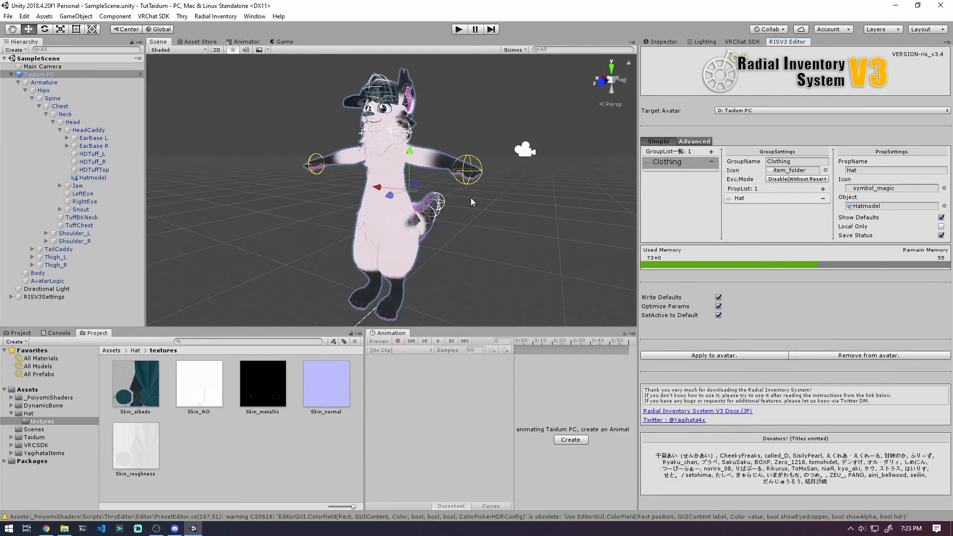
drag(470, 197, 492, 193)
middle_drag(492, 194, 478, 193)
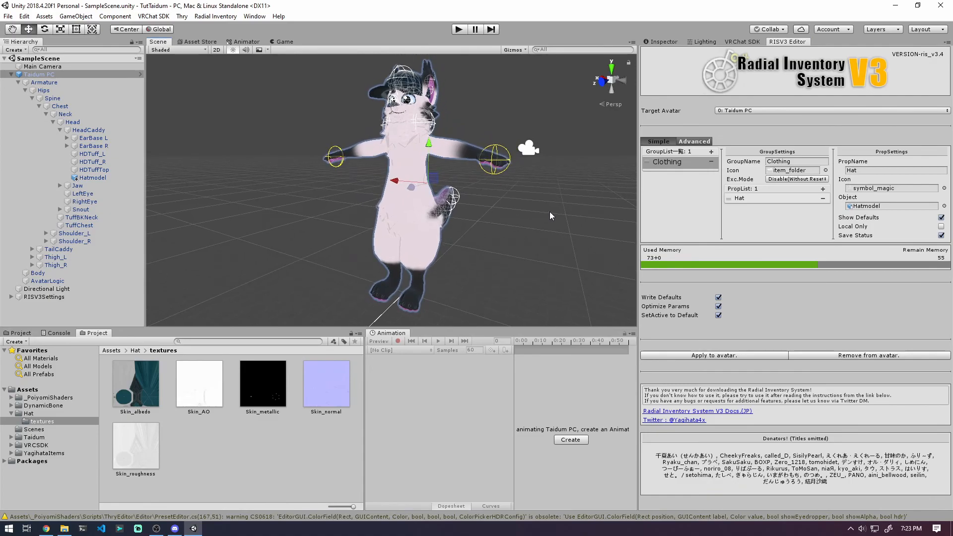
Reparent Hatmodel from HeadCaddy directly to the avatar's Head bone and save the scene
click(92, 177)
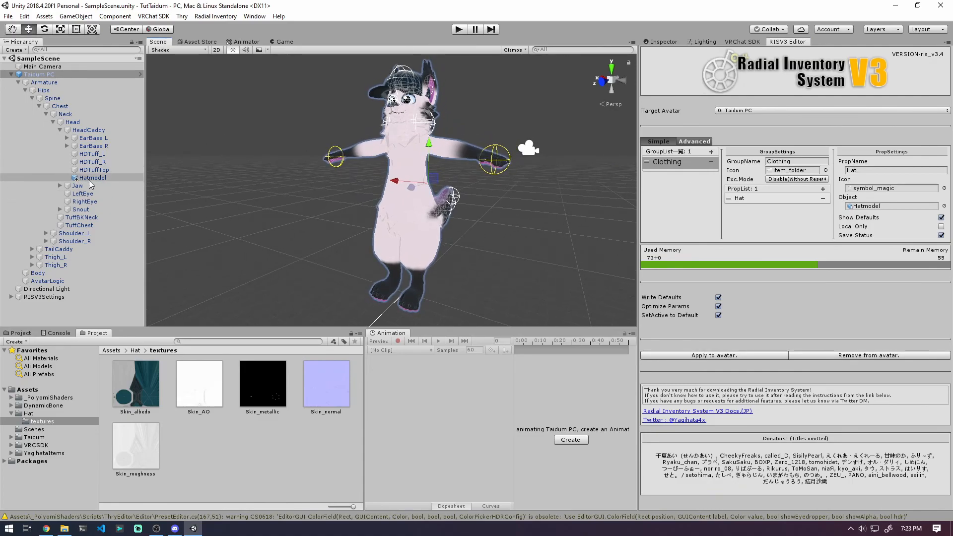
drag(91, 181, 73, 123)
click(291, 207)
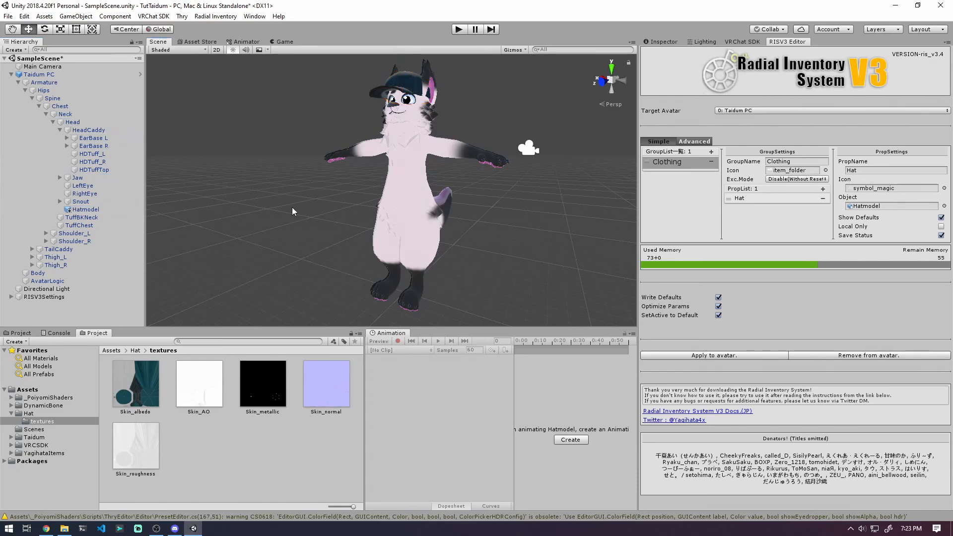
key(ctrl+s)
middle_drag(406, 182, 447, 212)
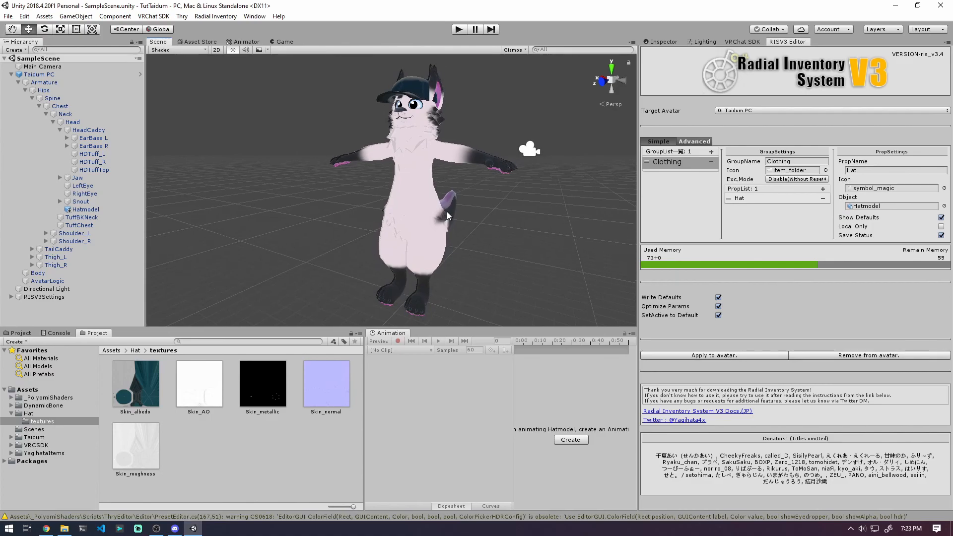